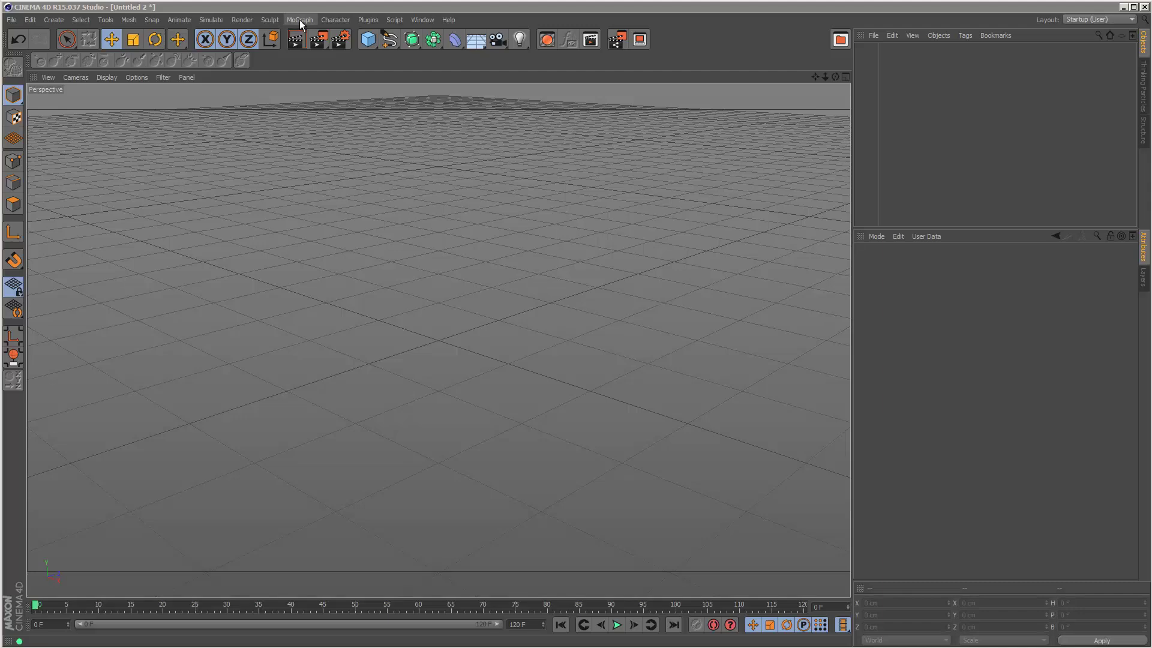
Add a MoSpline object to the empty scene and select it
click(299, 19)
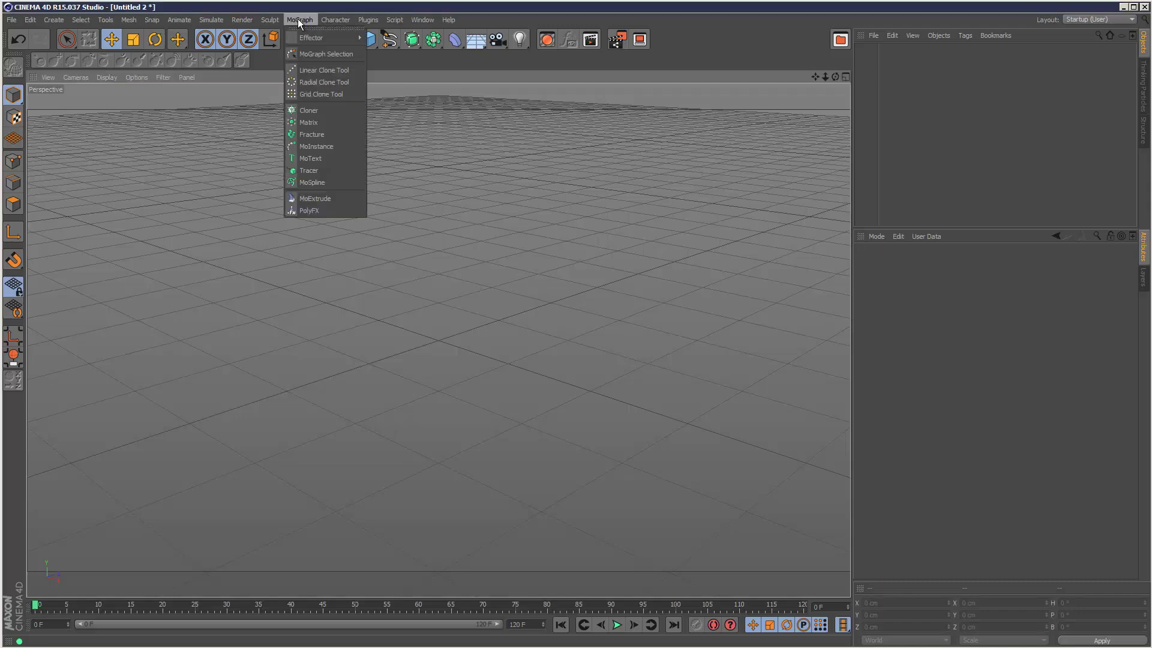
click(318, 183)
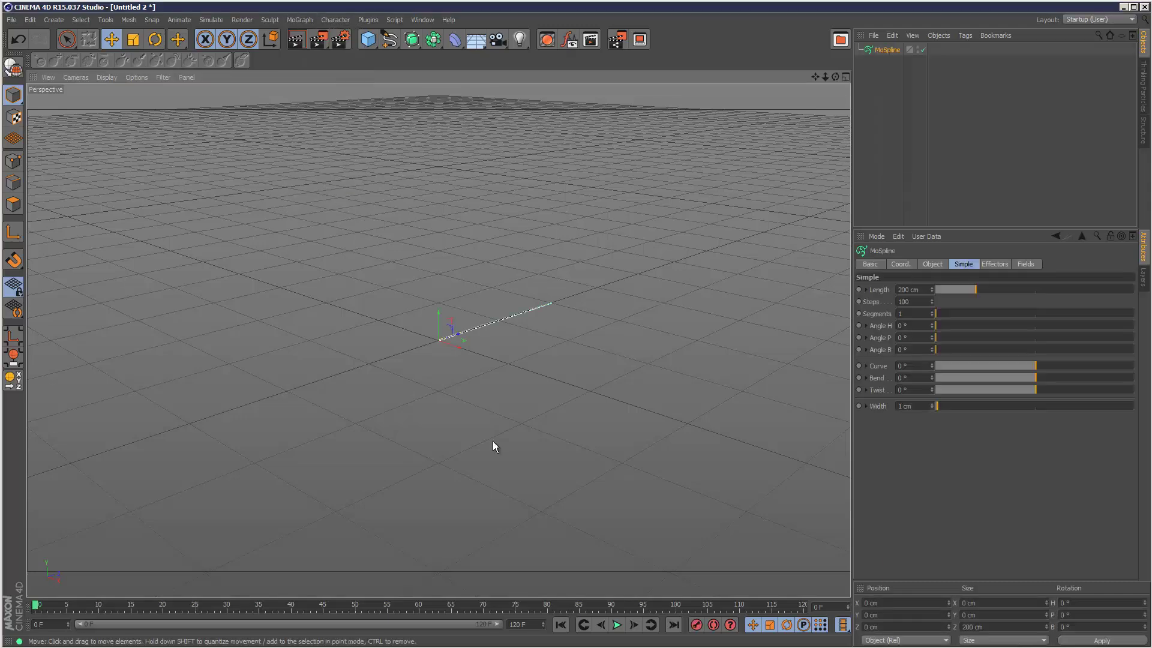
drag(825, 78, 559, 356)
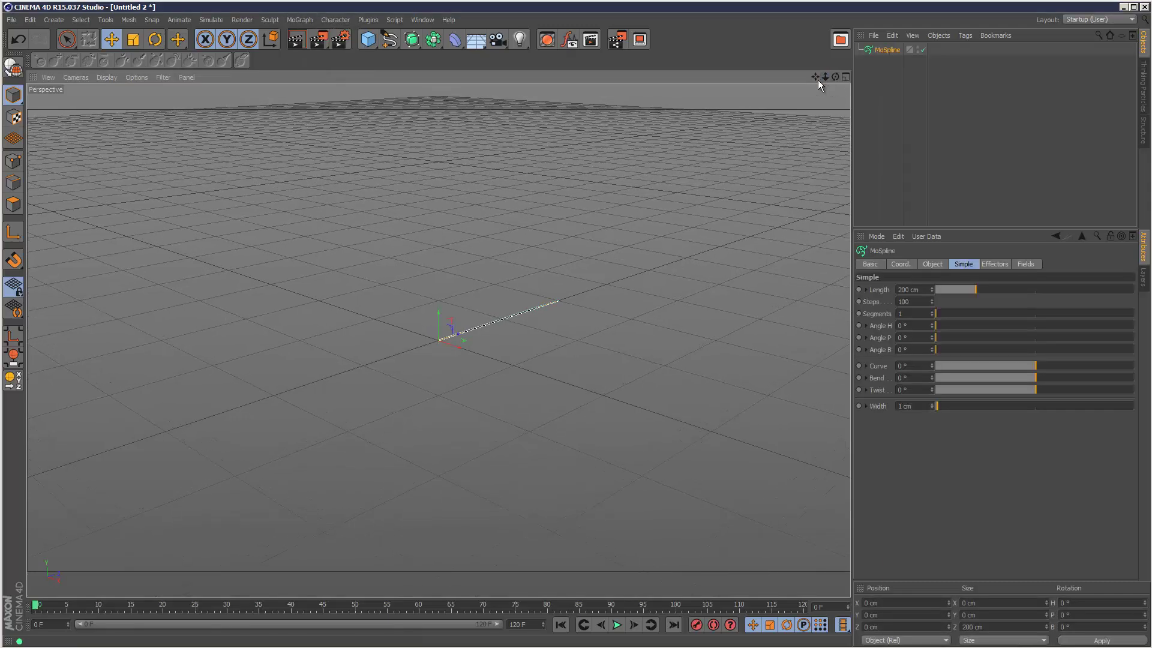
drag(833, 78, 830, 81)
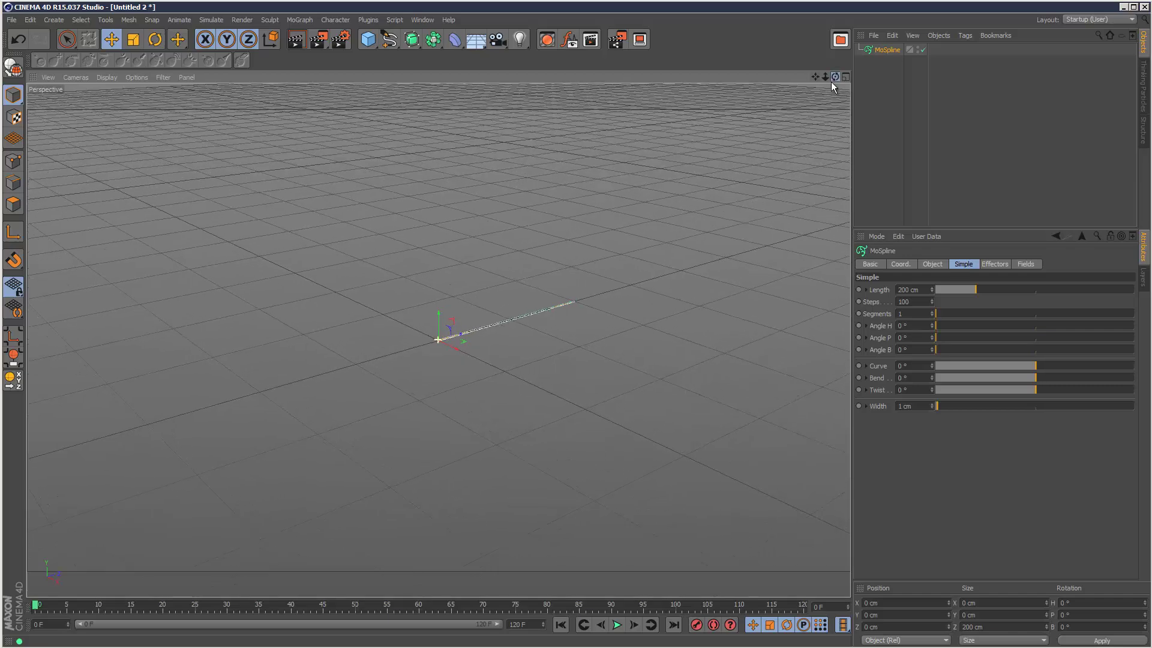
click(874, 88)
click(887, 50)
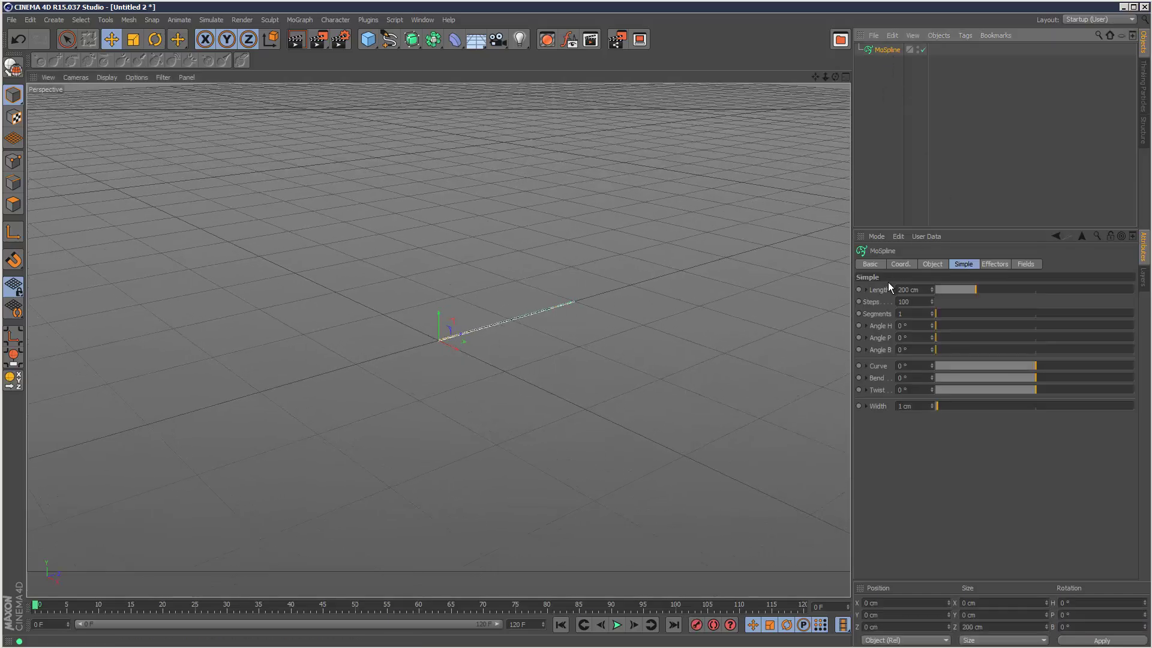
Examine the MoSpline's Object, Simple, Effectors, Fields, Coordinates and Basic settings, keeping the Grow Mode at Complete Spline
click(933, 264)
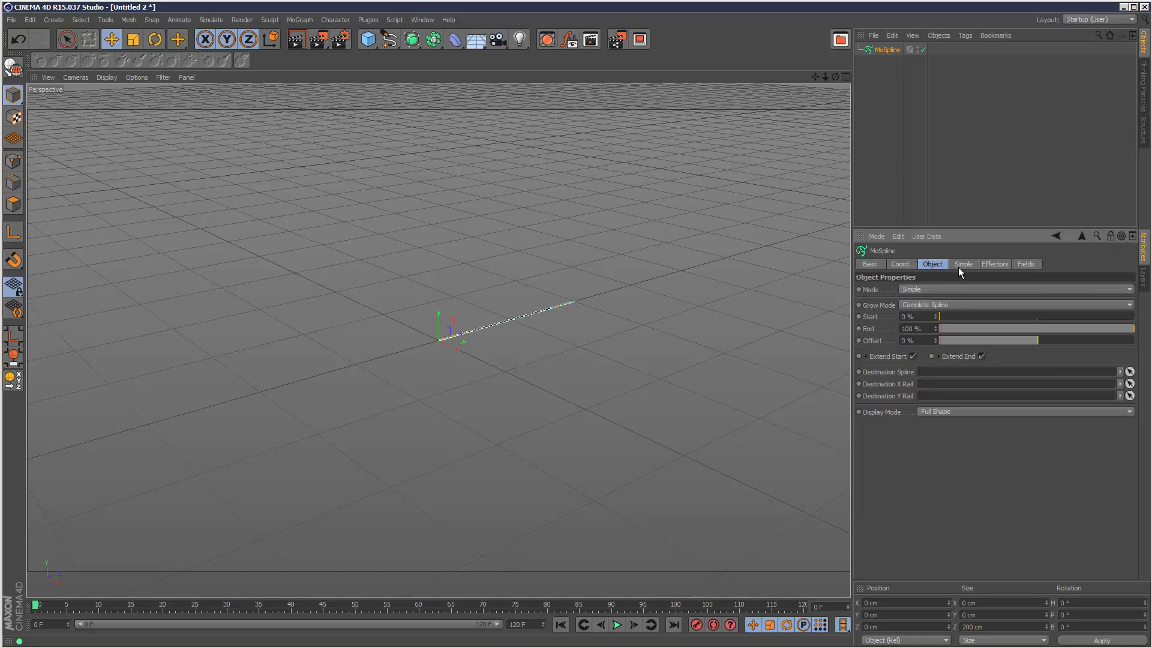
click(962, 265)
click(939, 264)
click(958, 266)
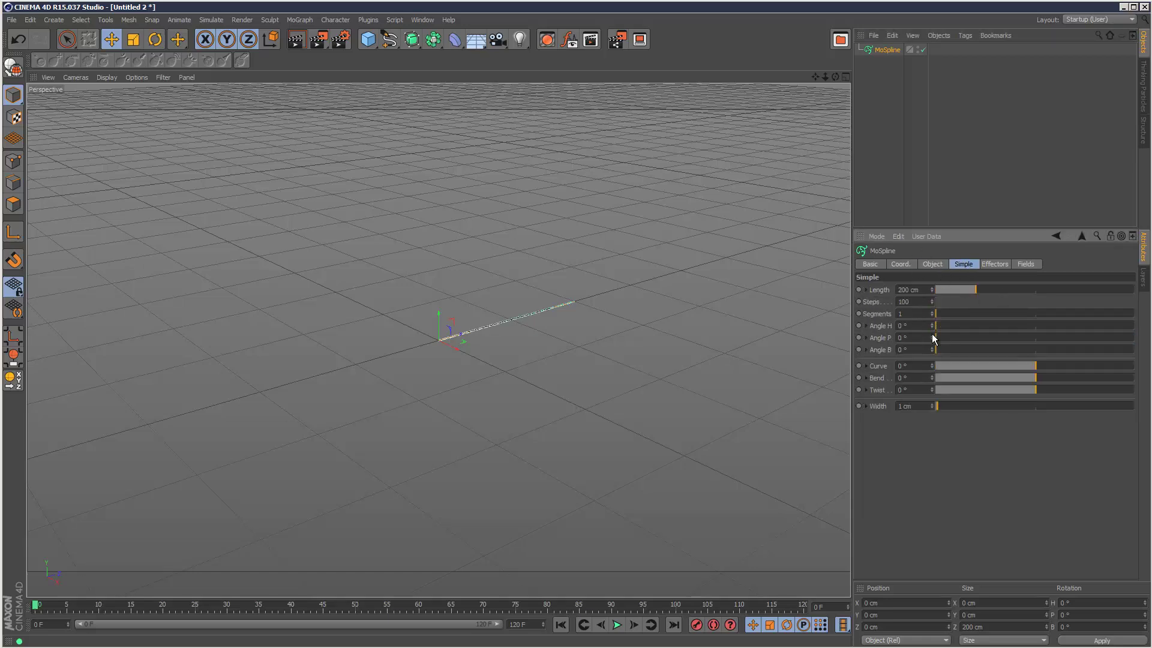
click(994, 265)
click(1023, 265)
click(898, 266)
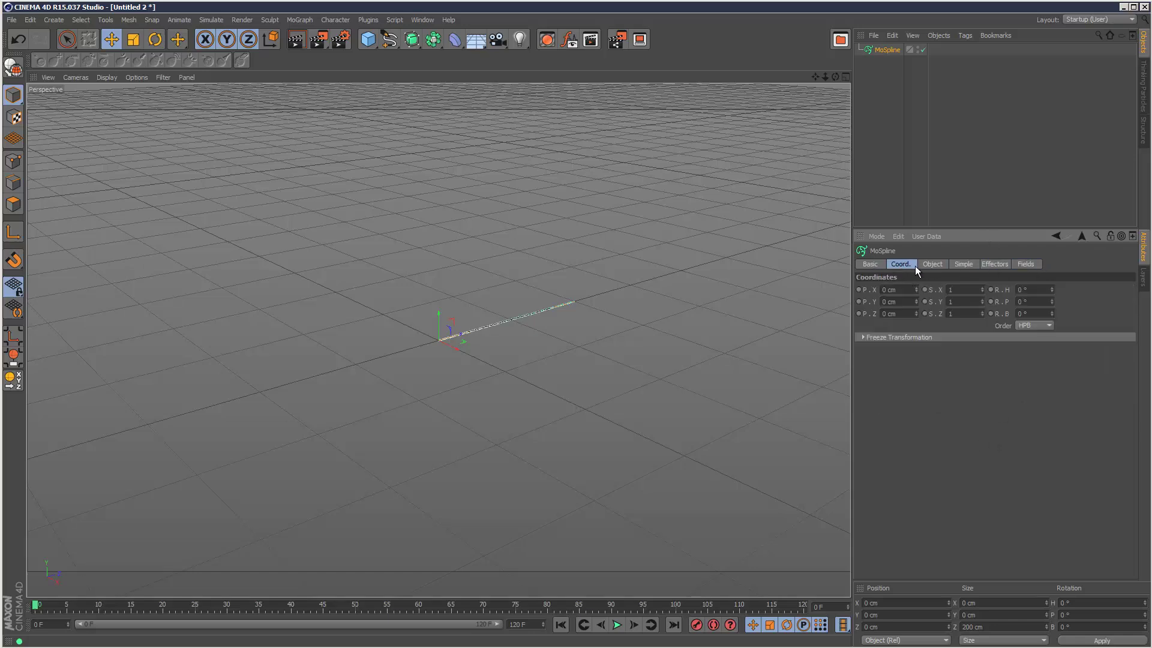
click(871, 264)
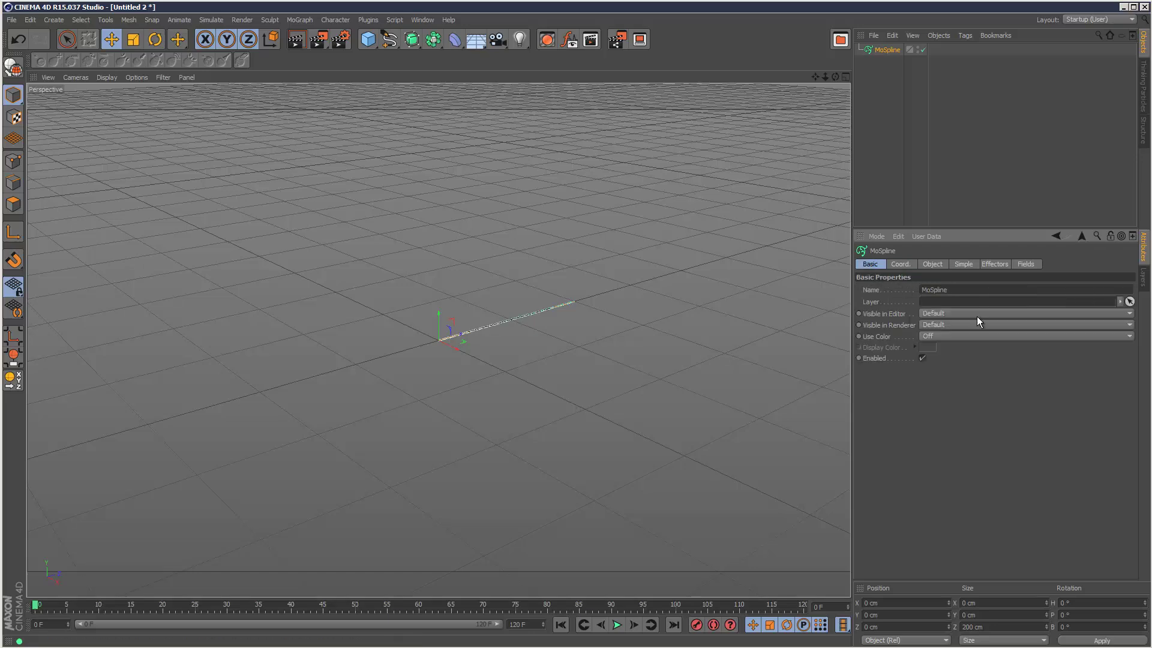
click(931, 265)
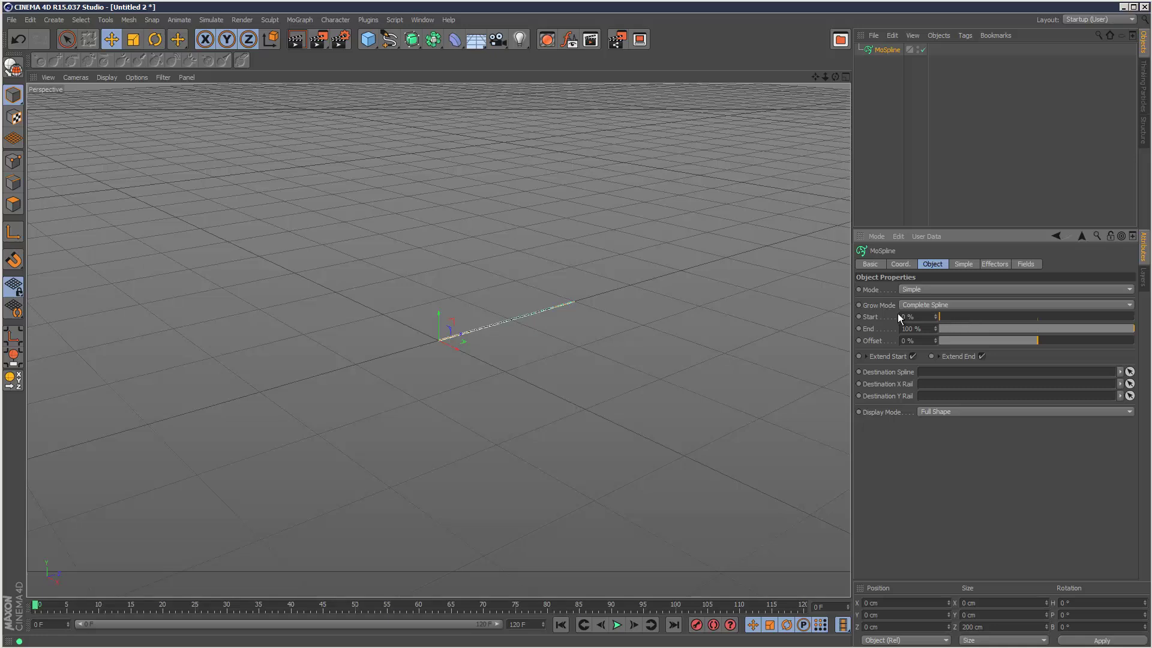
click(968, 304)
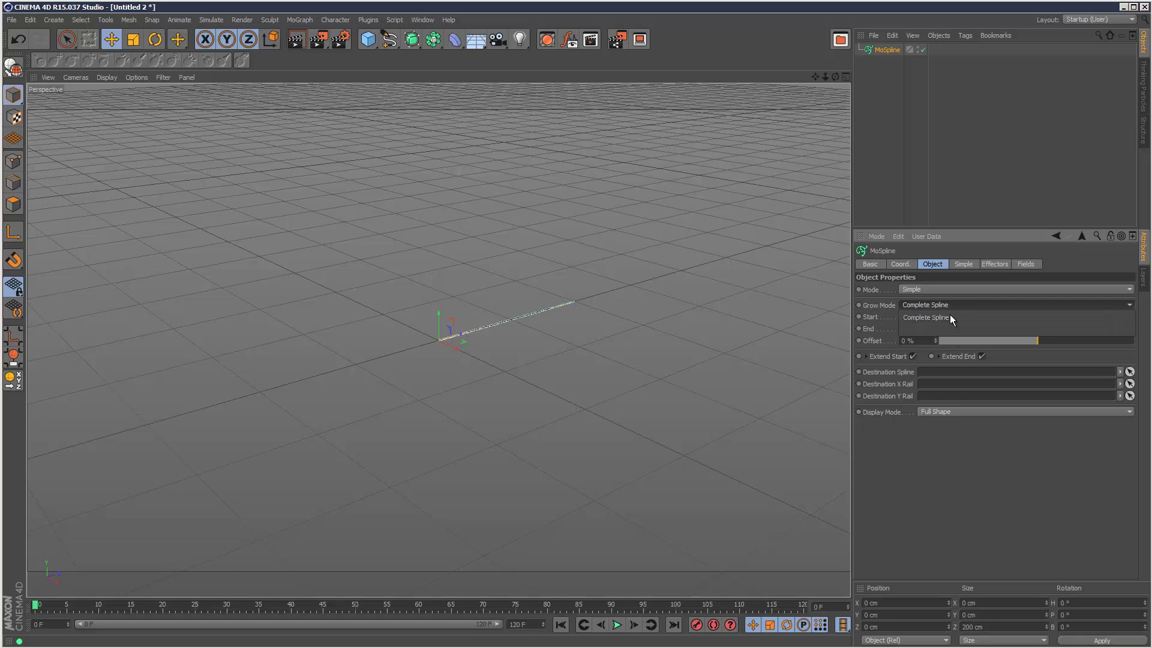
click(951, 317)
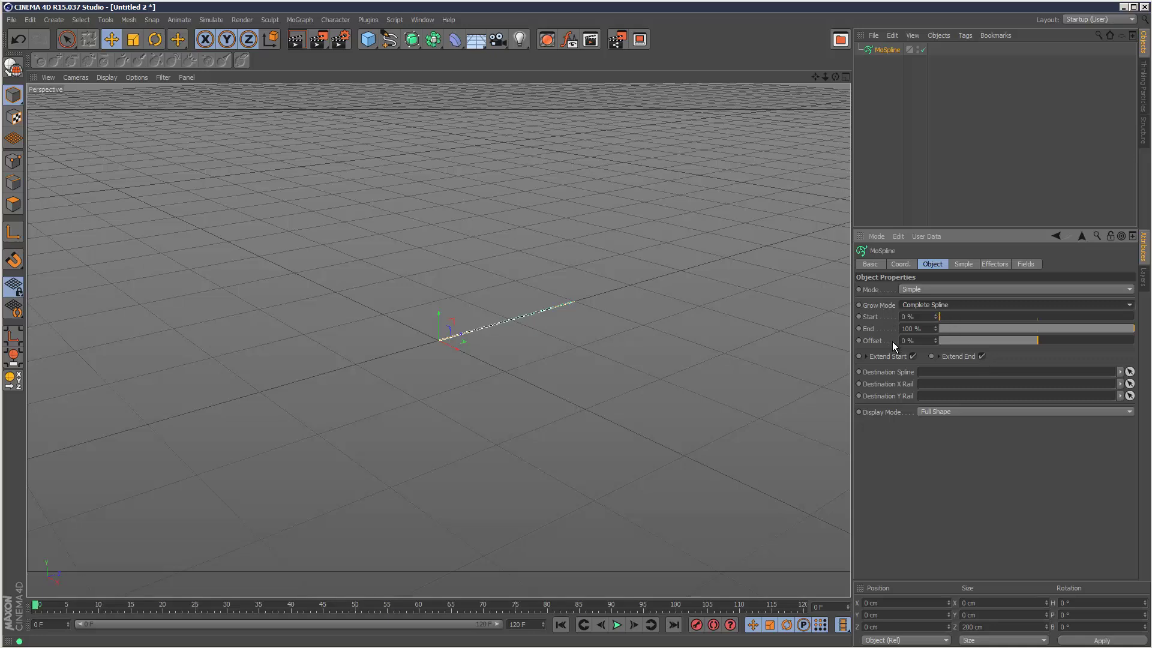
Try out the MoSpline's Start, End and Offset values, including an Offset of 52.6 %, and reset the Offset to 0 %
mouse_move(940, 318)
mouse_down()
mouse_move(1116, 318)
mouse_move(943, 315)
mouse_up()
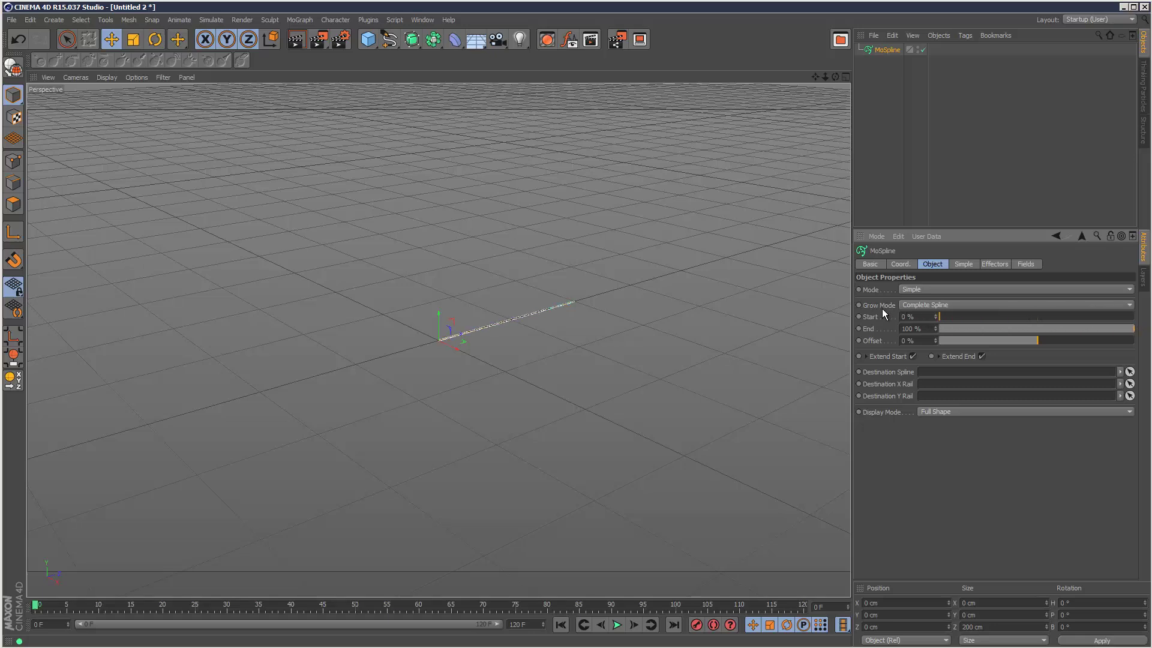
mouse_move(1133, 329)
mouse_down()
mouse_move(982, 325)
mouse_move(1111, 329)
mouse_move(1016, 336)
mouse_move(1114, 330)
mouse_up()
drag(1043, 340, 943, 342)
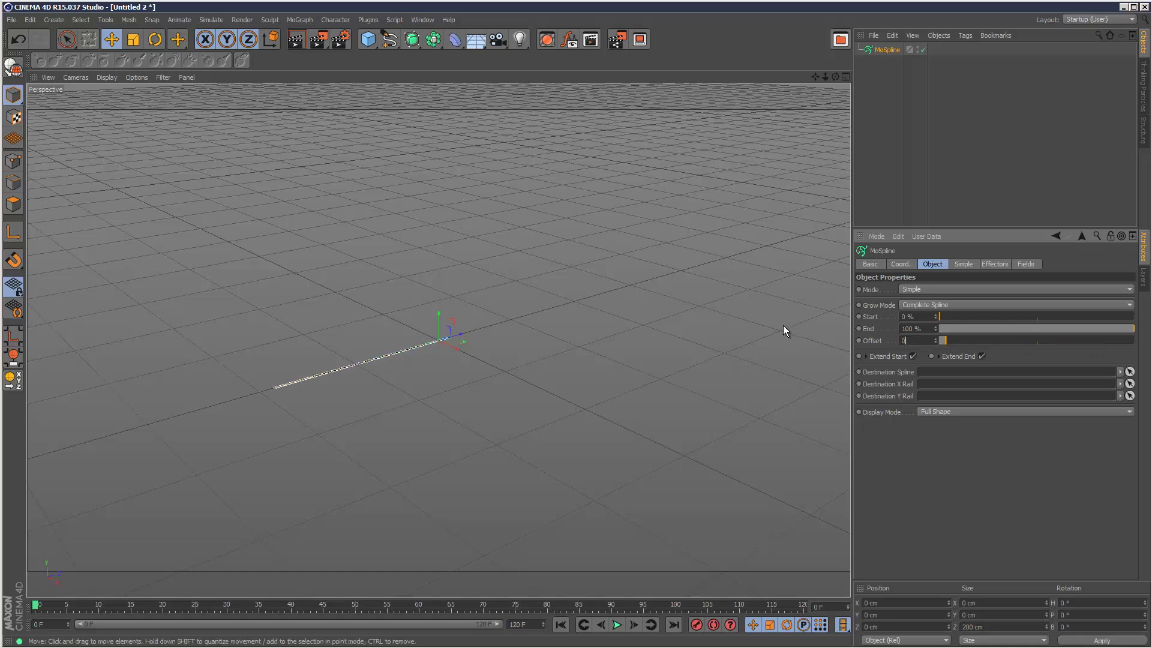
key(Return)
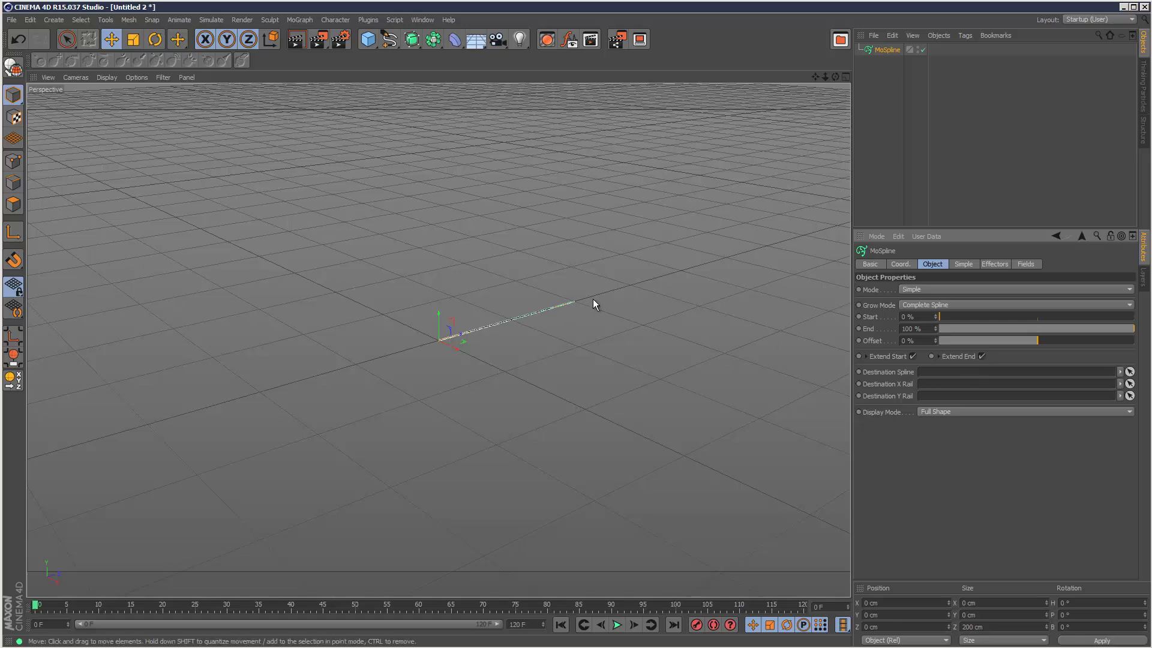
drag(1036, 342, 1088, 330)
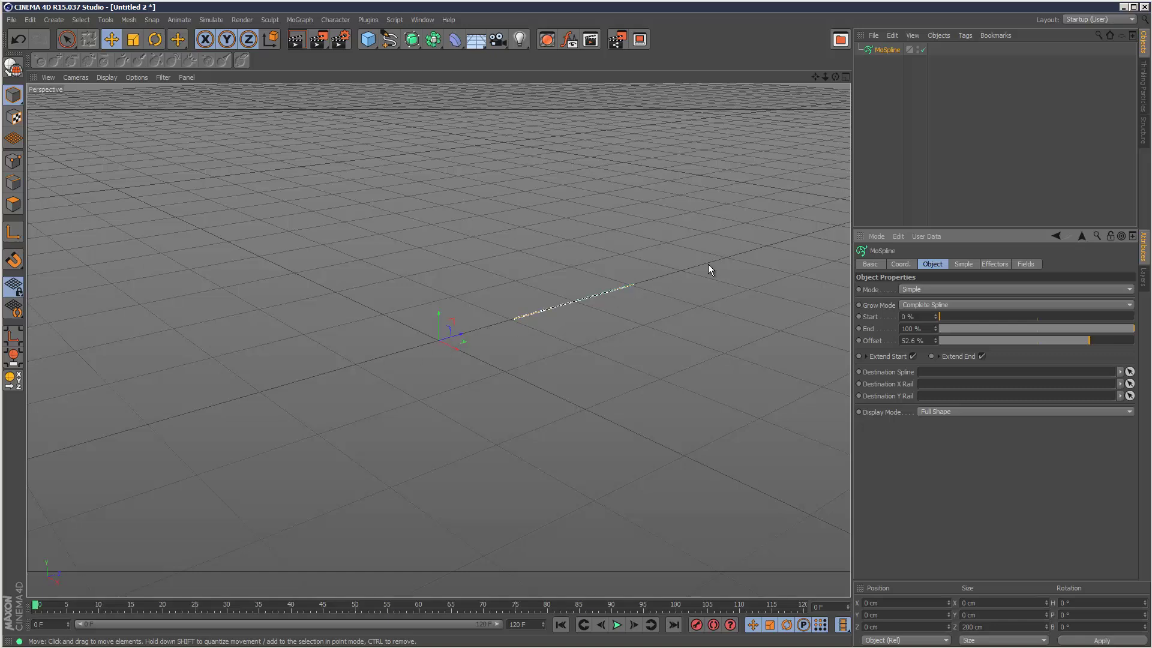
click(924, 341)
text(0)
key(Return)
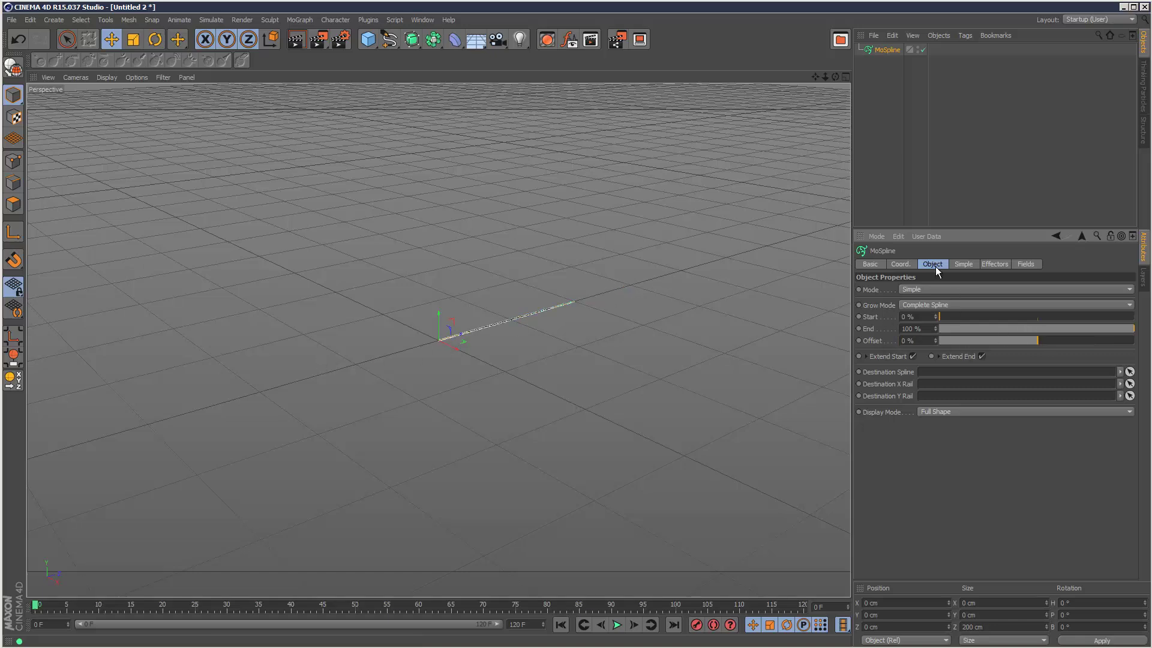
Set the MoSpline's number of segments to 10
click(962, 265)
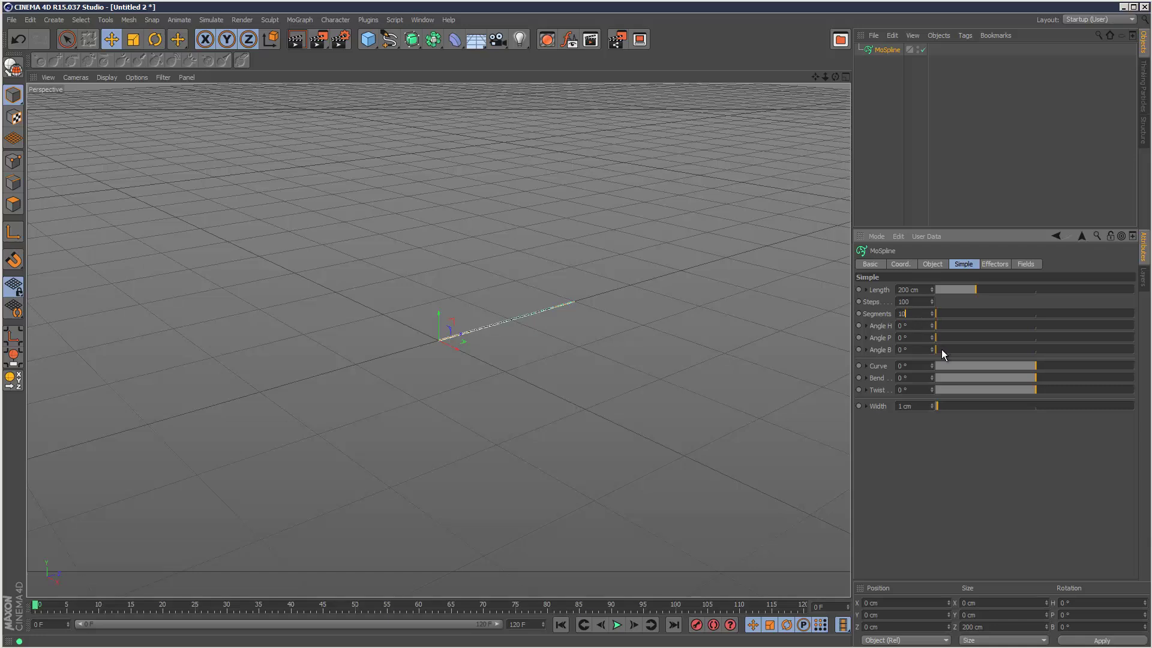
text(0)
key(Return)
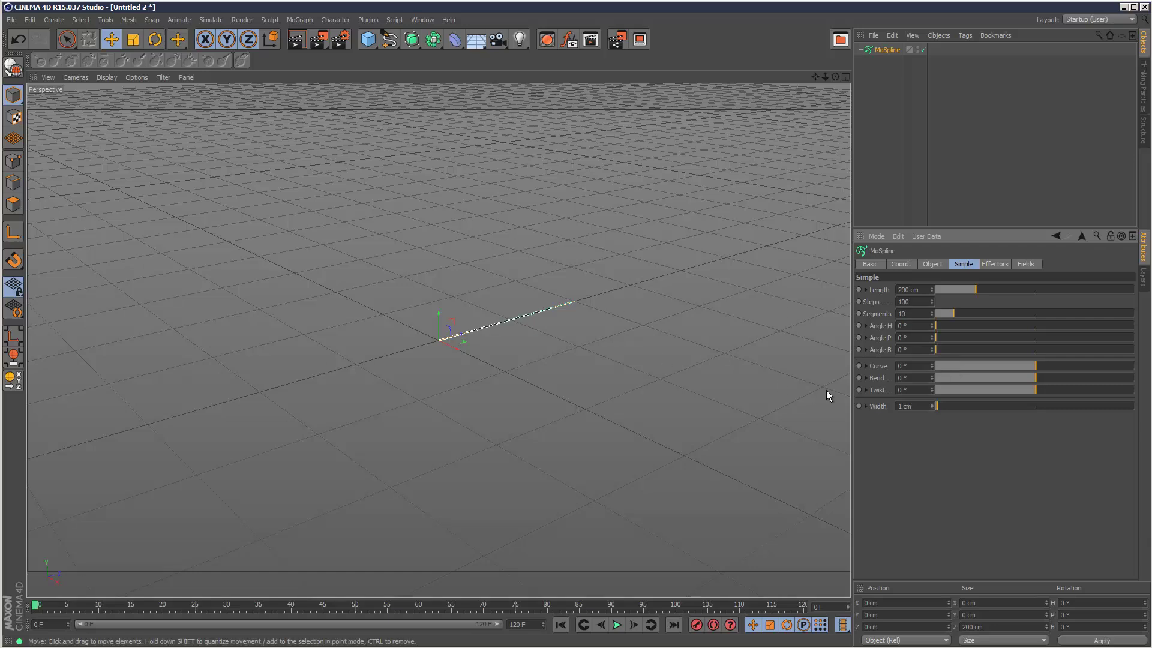
Try fanning and bending the segments with Angle H 55°, Angle P 212°, Bend 32°, Twist about -26° and a positive Curve
drag(937, 327, 913, 346)
drag(1008, 337, 1026, 385)
Reset the MoSpline's Curve, Bend, Twist and Angle P to 0°
click(906, 365)
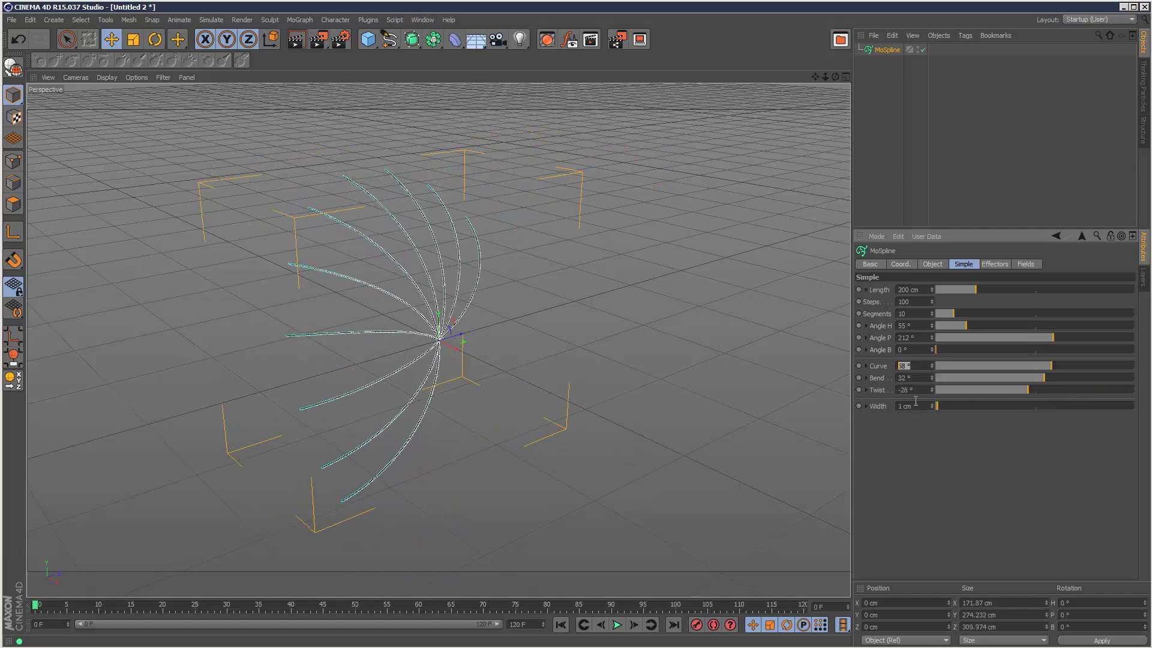
text(0)
key(Tab)
text(0)
key(Tab)
text(0)
key(Return)
click(908, 338)
text(0)
key(Return)
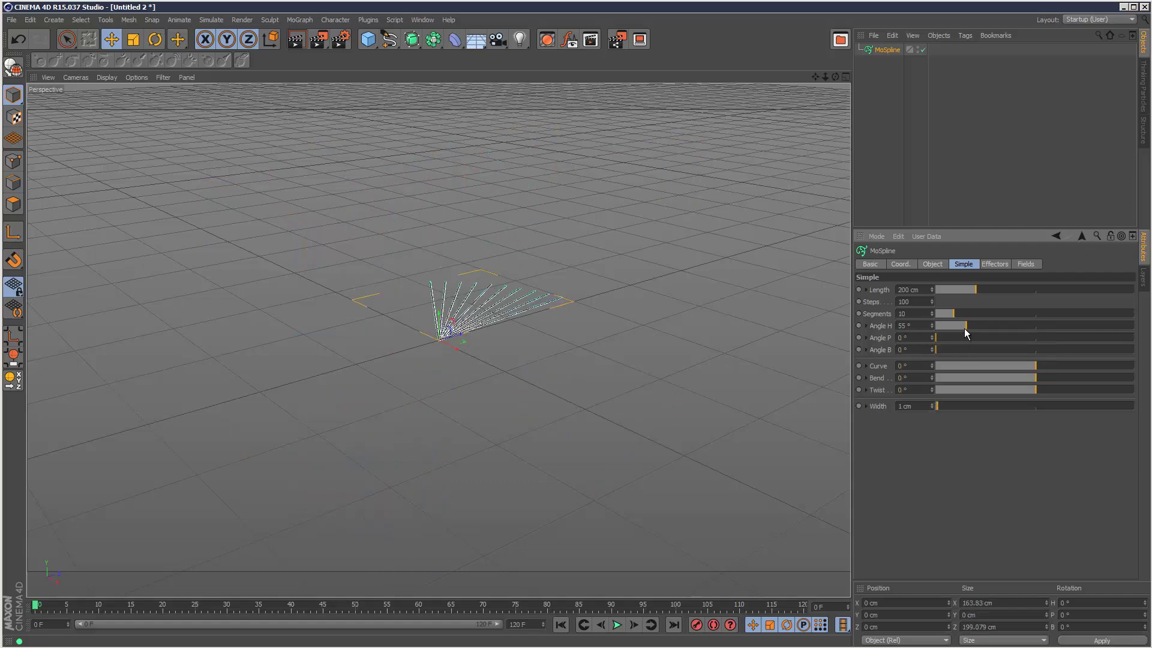
Widen the fan of segments by setting Angle H to about 105°
drag(965, 329, 993, 329)
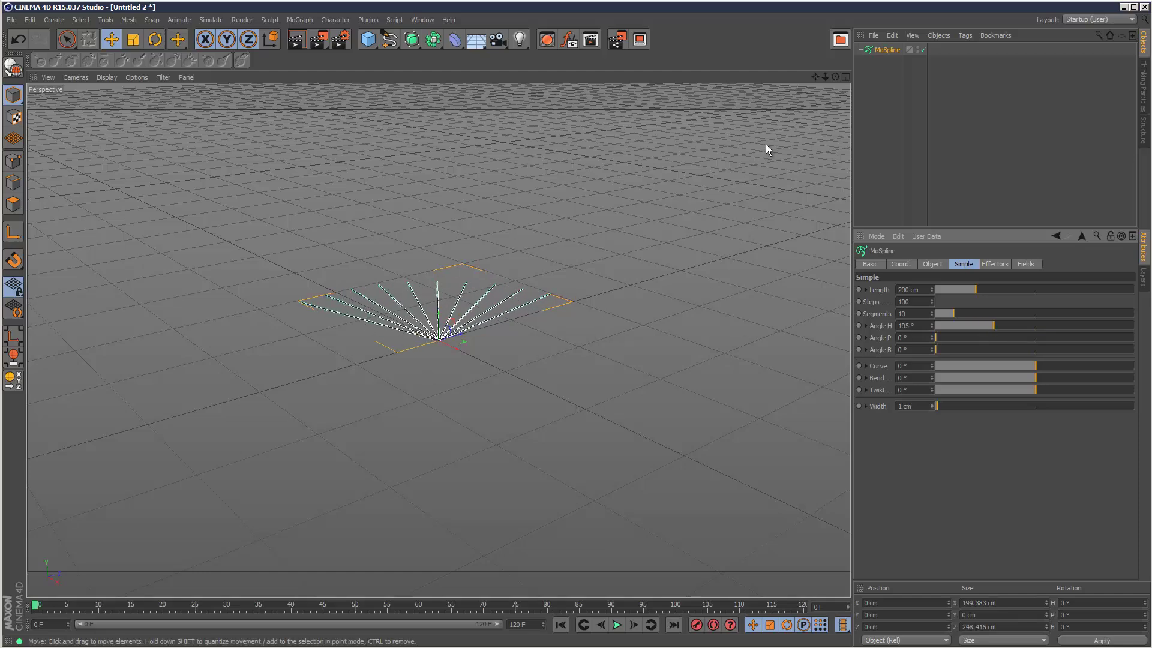
scroll(559, 357, up, 1)
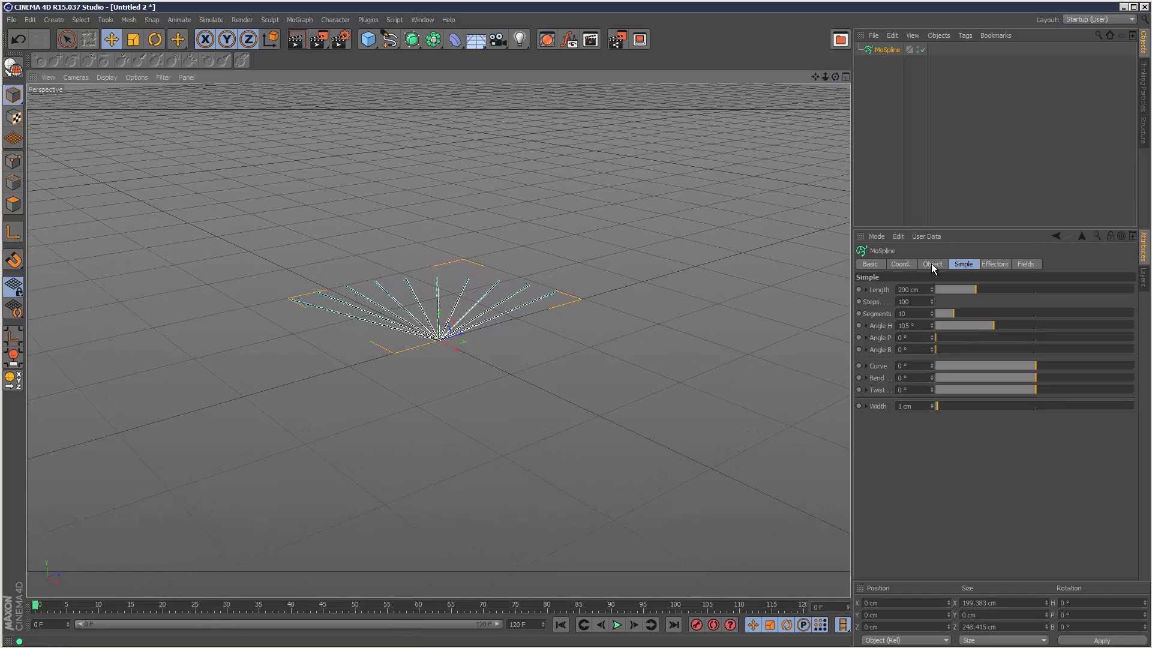
Try an Offset of about 32 % on the fanned MoSpline in Complete Spline grow mode
click(932, 264)
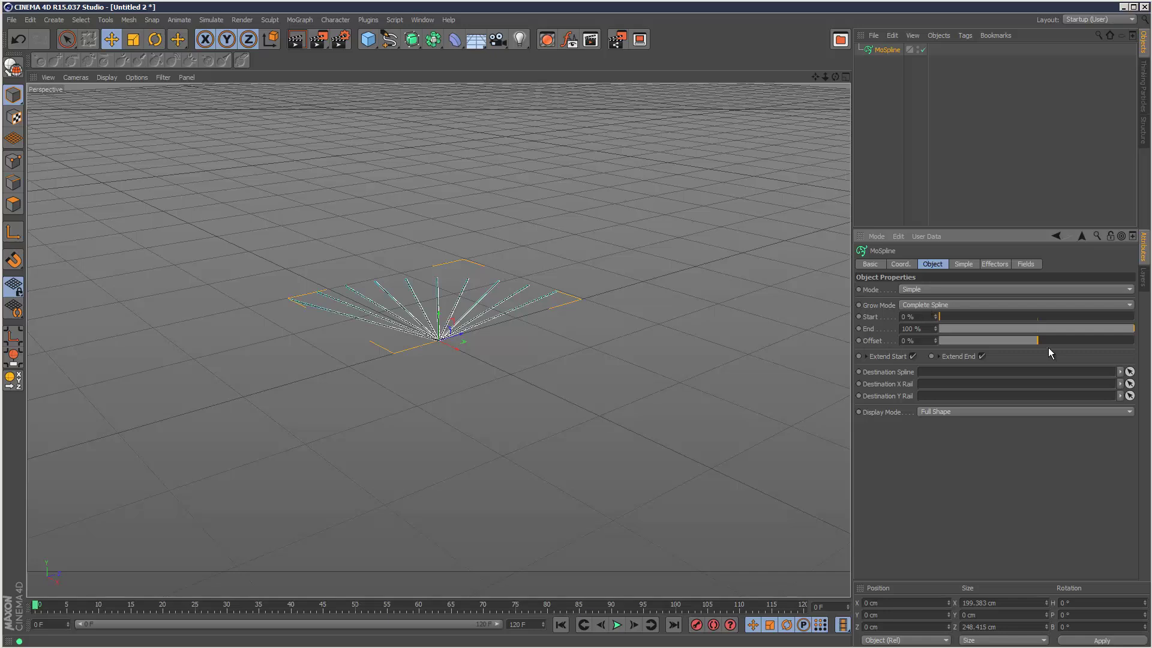
drag(1049, 341, 1072, 340)
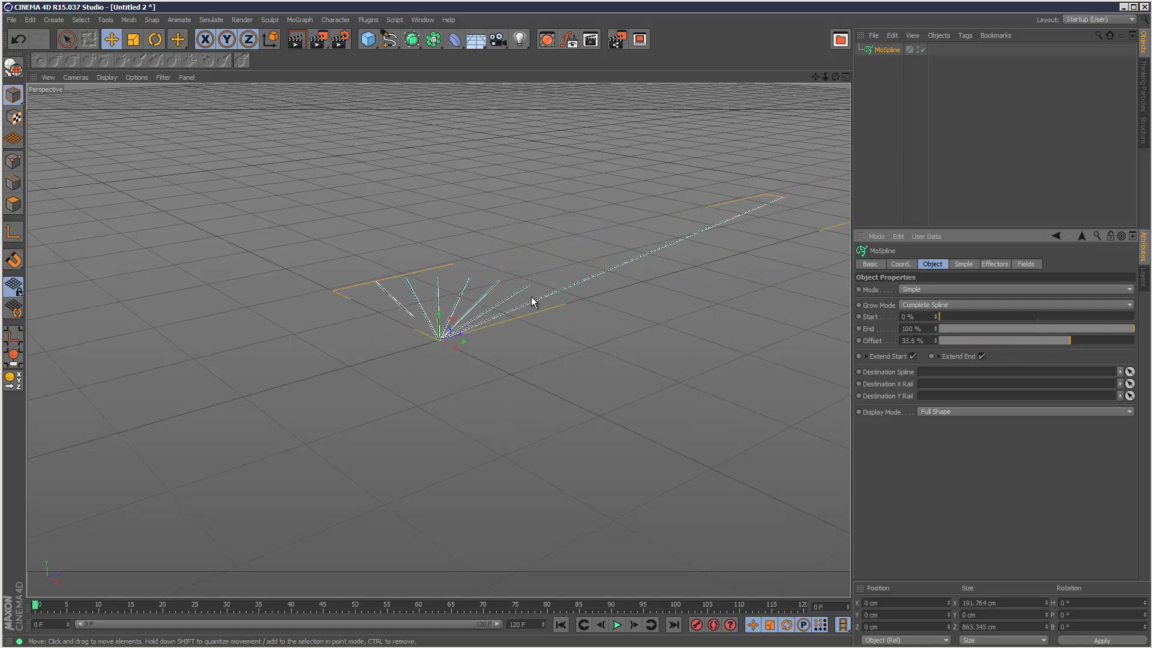
mouse_move(1070, 341)
mouse_down()
mouse_move(939, 350)
mouse_move(1095, 351)
mouse_move(963, 355)
mouse_move(1066, 341)
mouse_up()
Set the Grow Mode to Separate Segments, test a smaller Offset of 11 %, and reset the Offset to 0 %
click(981, 304)
click(958, 329)
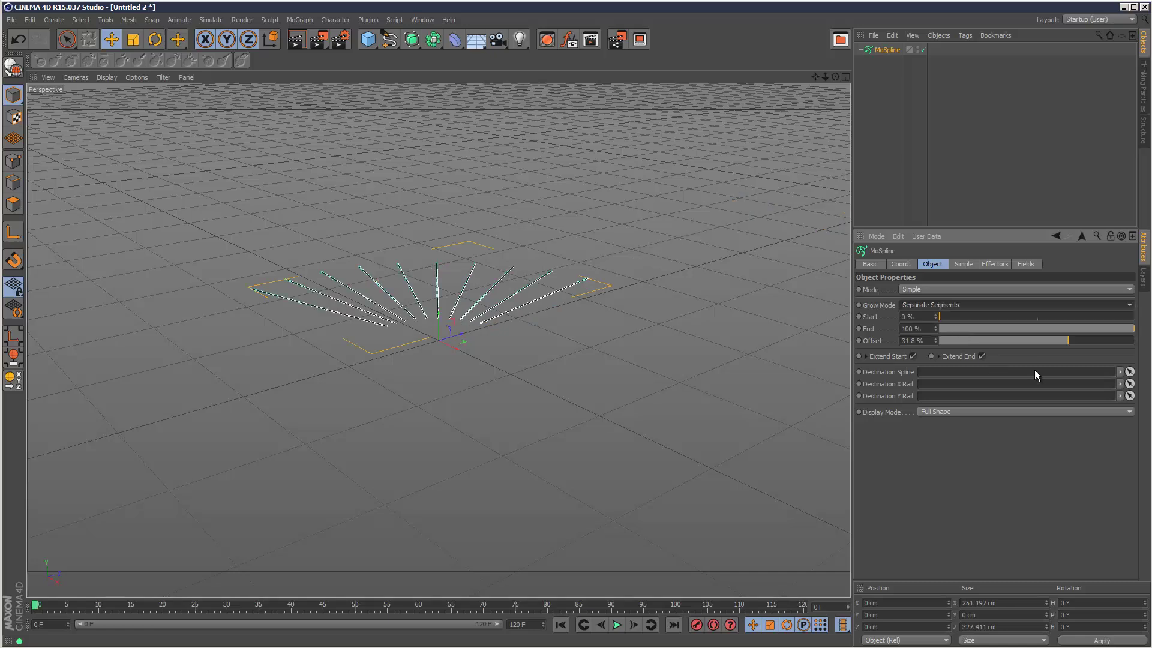
mouse_move(1057, 340)
mouse_down()
mouse_move(942, 347)
mouse_move(1085, 344)
mouse_move(938, 347)
mouse_move(1118, 343)
mouse_move(944, 343)
mouse_move(1087, 342)
mouse_move(1048, 346)
mouse_up()
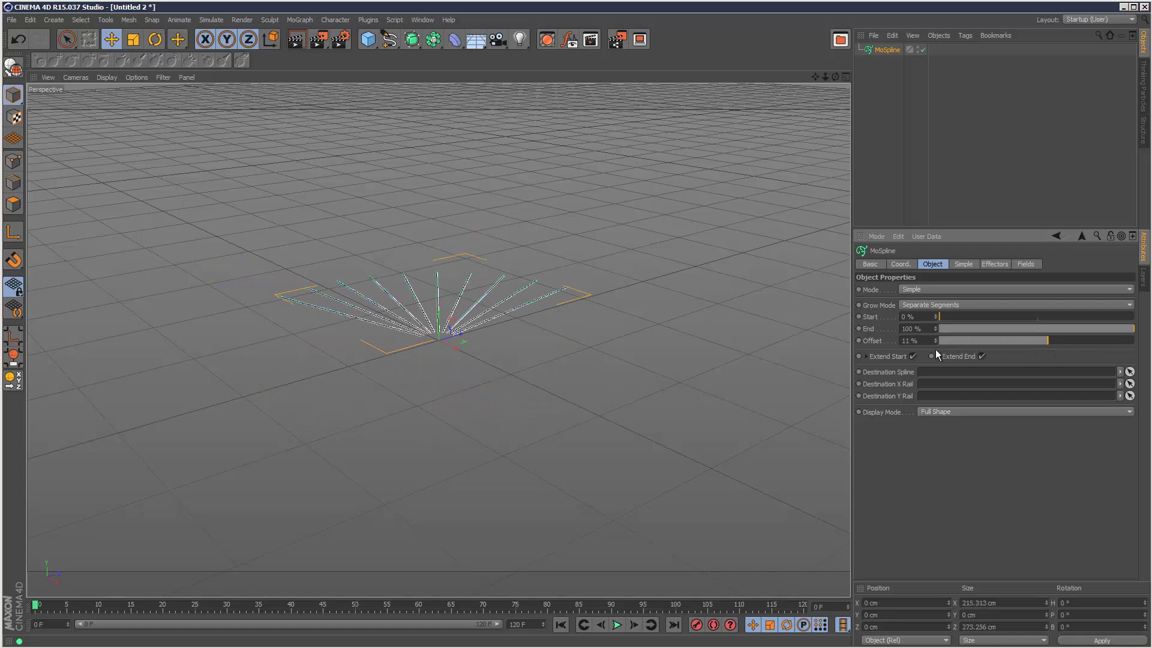
click(909, 341)
text(0)
key(Return)
Curl the segments by setting Curve to about 74° and Bend to about 82°
click(958, 265)
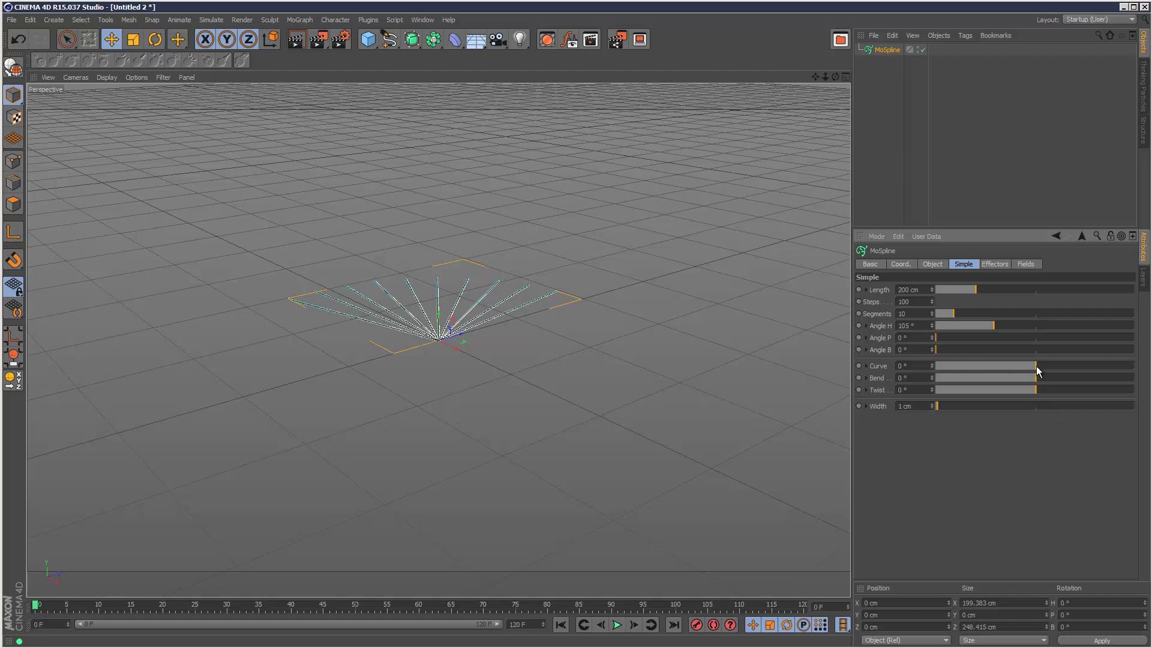
mouse_move(1045, 365)
mouse_down()
mouse_move(1062, 365)
mouse_move(1056, 379)
mouse_move(1075, 376)
mouse_move(1021, 377)
mouse_move(1058, 377)
mouse_up()
Sweep the MoSpline's Offset between about 54 % and -40 %, leaving it just under 30 %
click(933, 264)
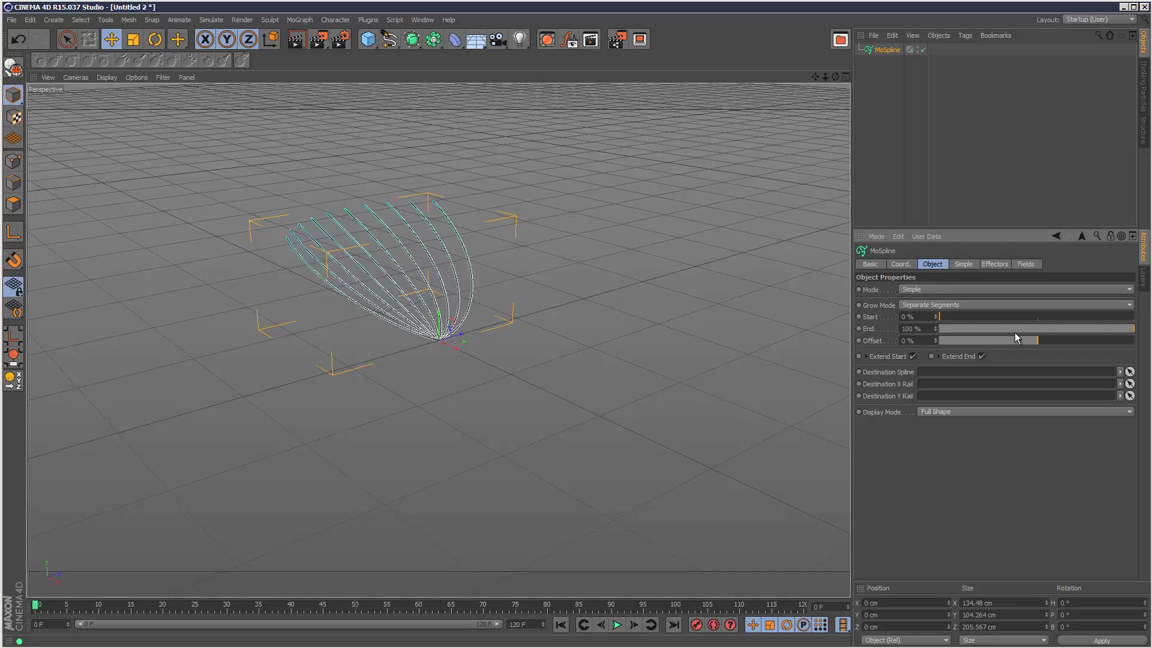
drag(1049, 345, 1090, 341)
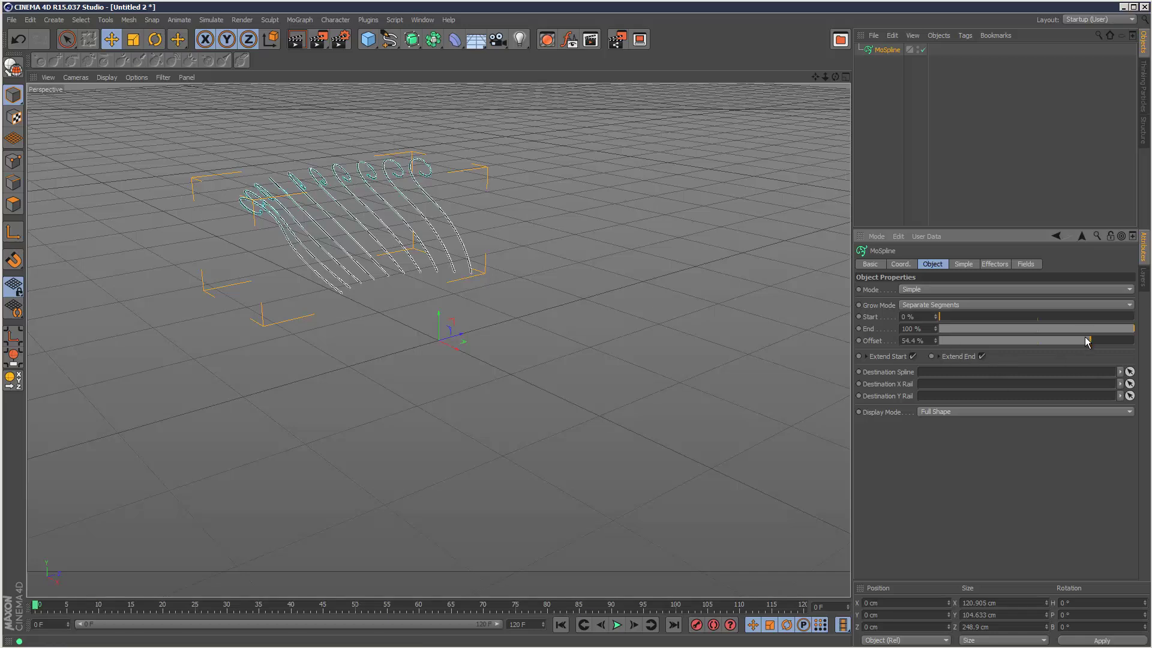
mouse_move(1084, 340)
mouse_down()
mouse_move(1031, 343)
mouse_move(1087, 340)
mouse_up()
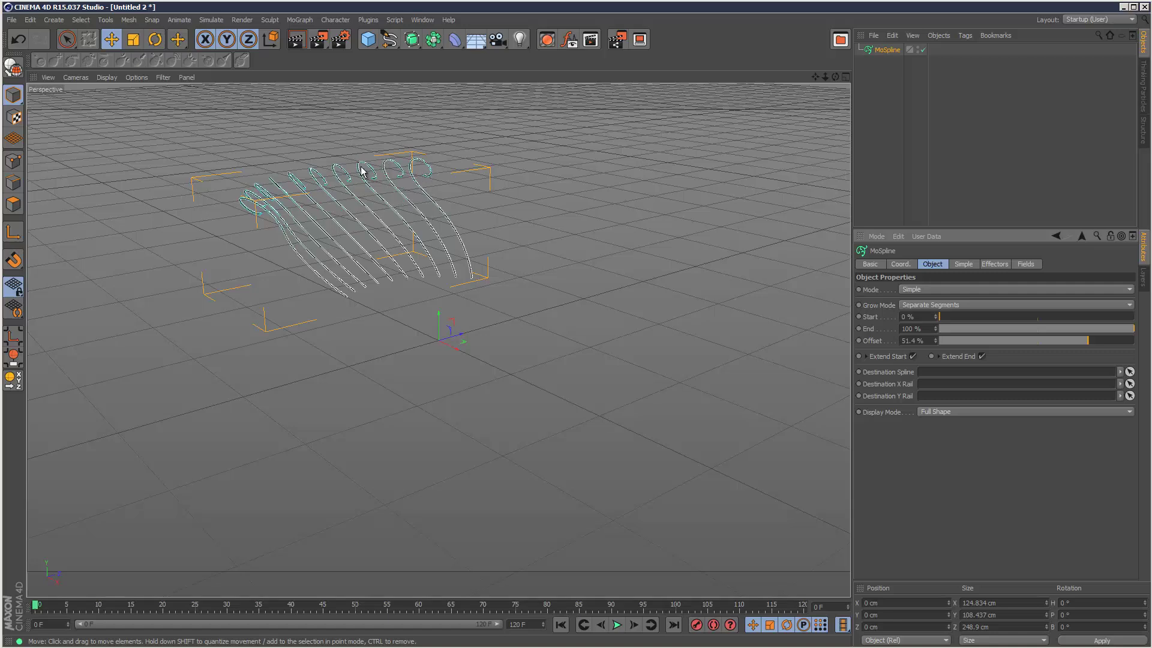
drag(1094, 341, 1067, 341)
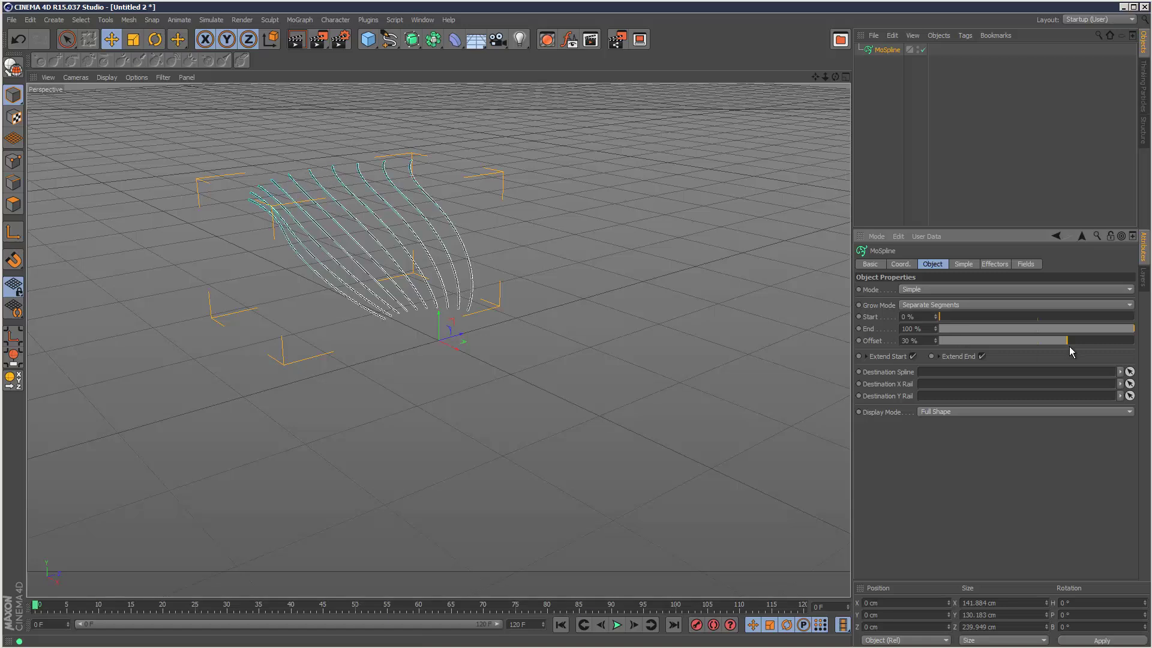
drag(1068, 341, 997, 340)
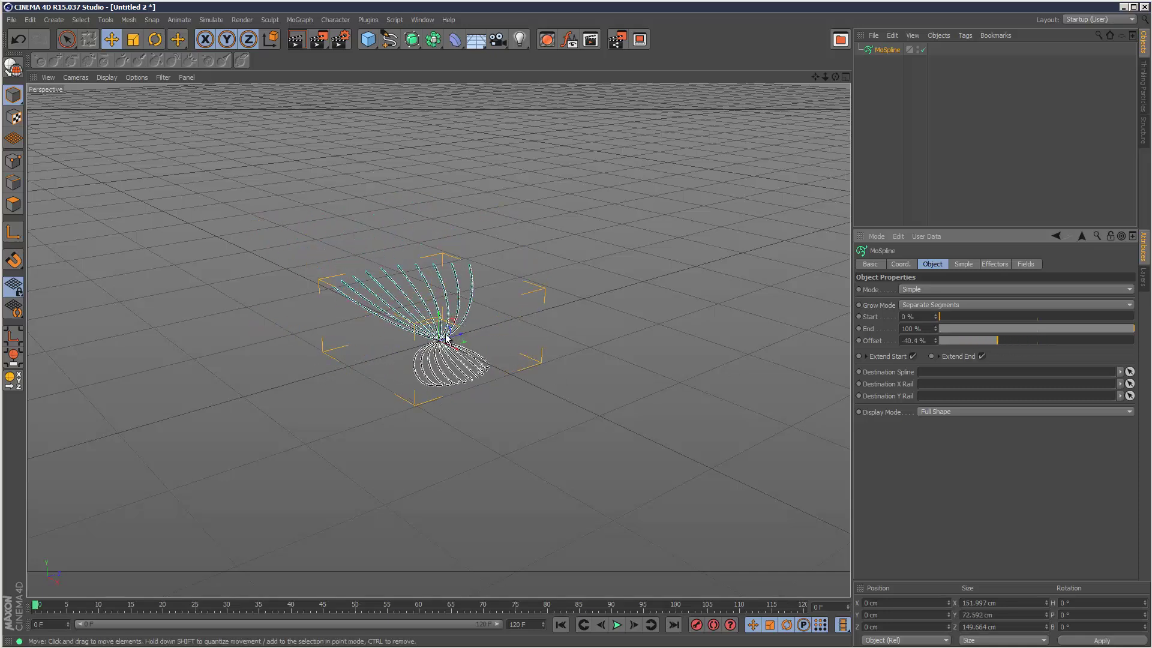
drag(997, 340, 1063, 344)
Set the MoSpline's Width to 4 cm
click(964, 264)
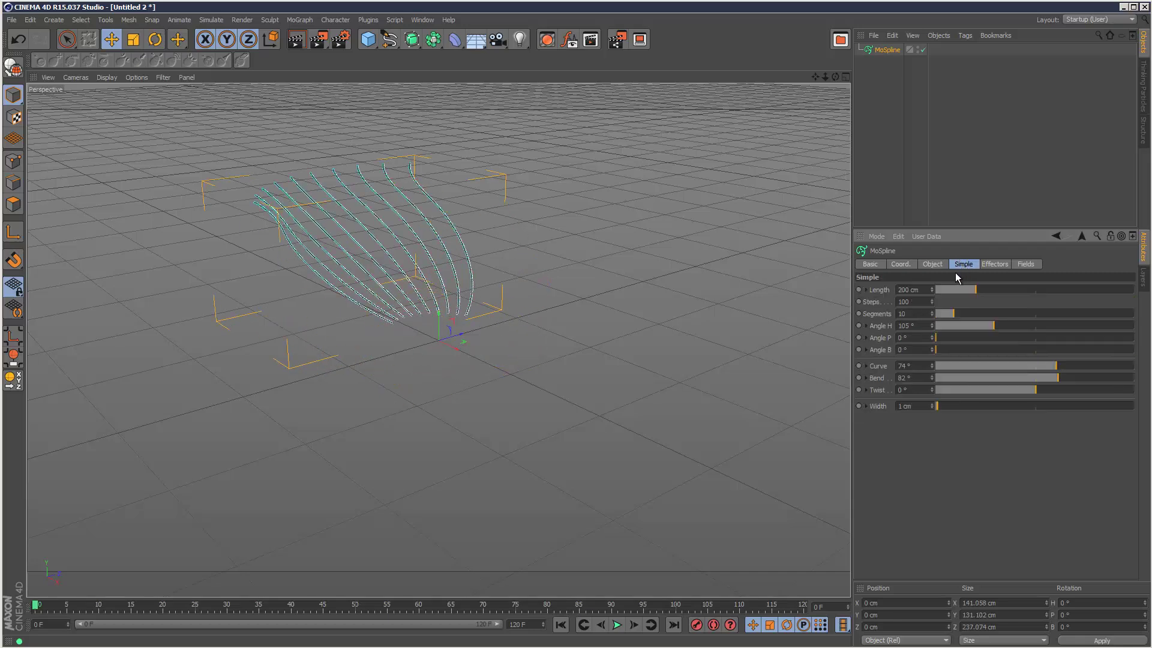
click(905, 406)
text(4)
key(Return)
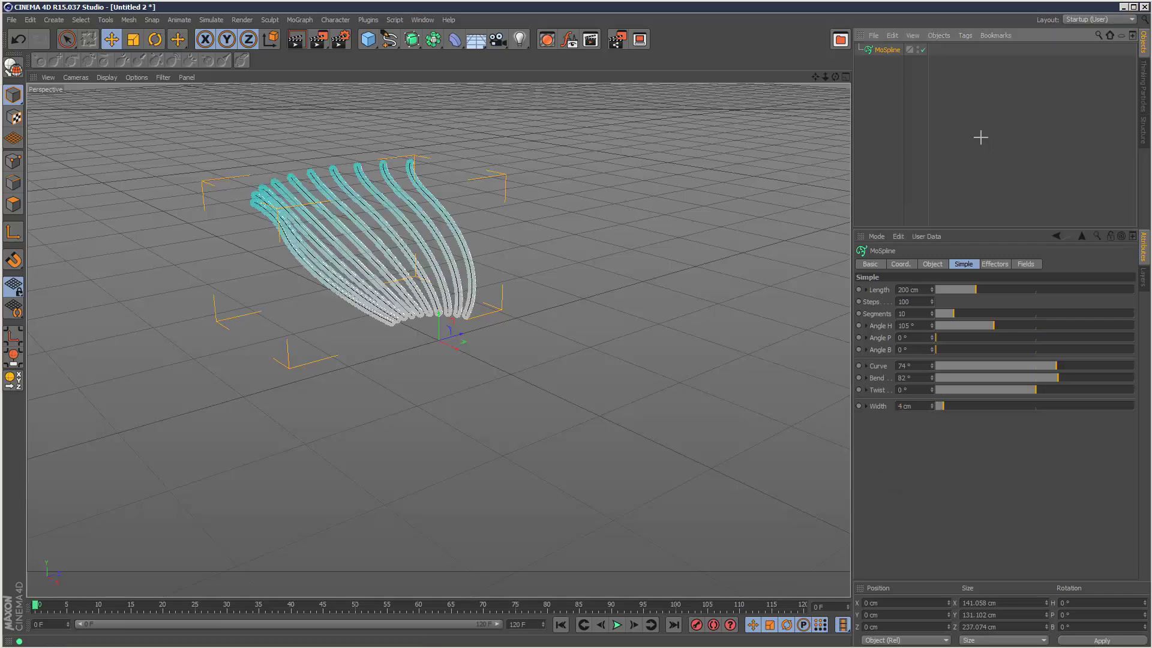
Render the view with nothing selected to check the unswept MoSpline, and reselect the MoSpline
click(979, 134)
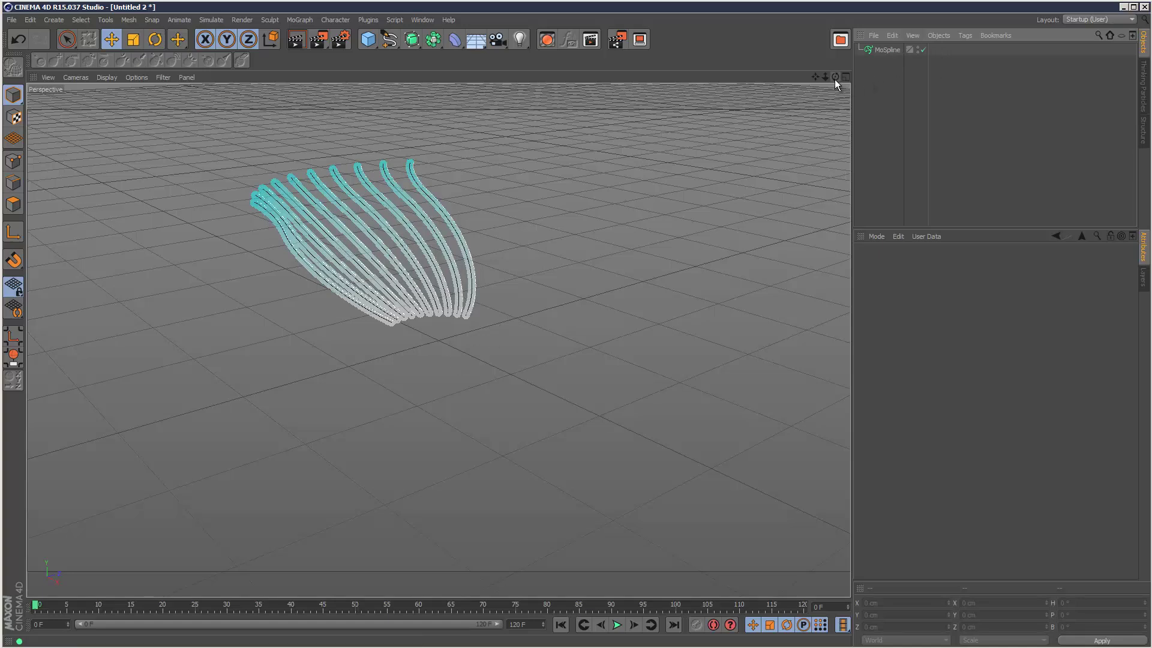
click(295, 39)
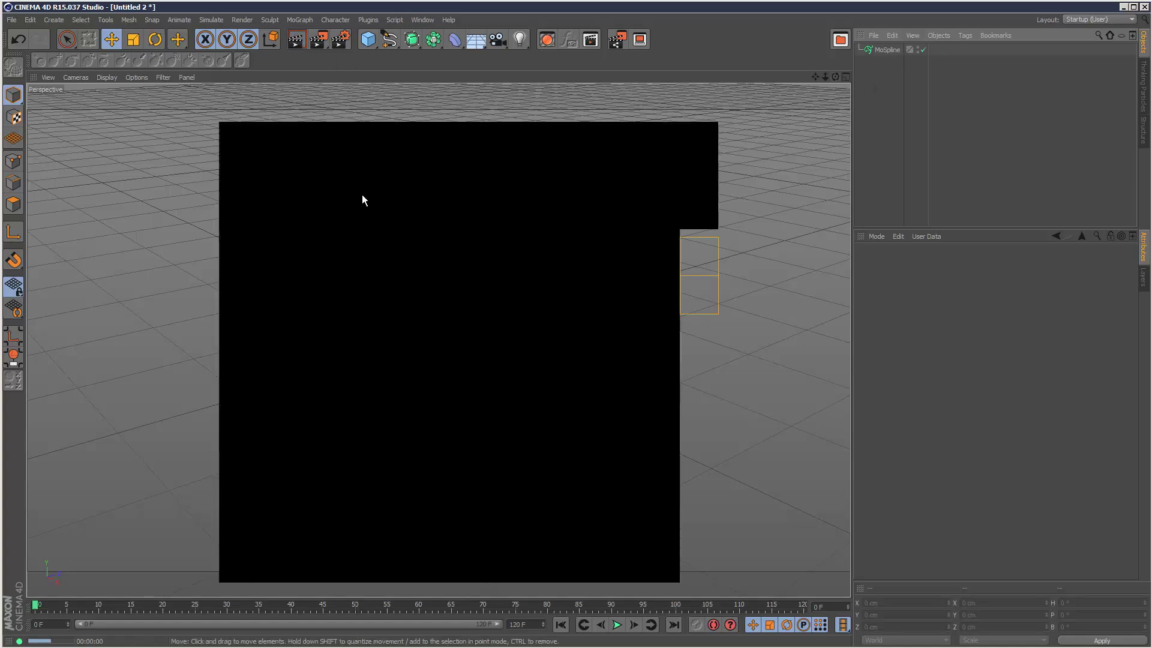
click(886, 49)
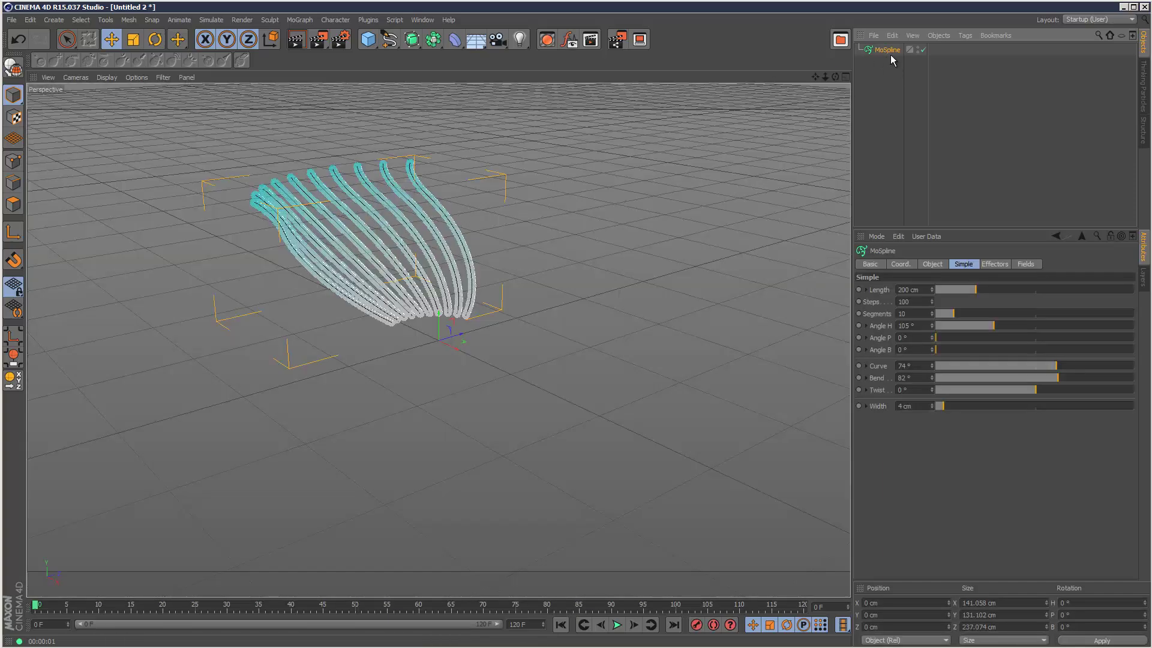
Add a Sweep containing the MoSpline and a Circle spline placed above it as the profile
click(418, 46)
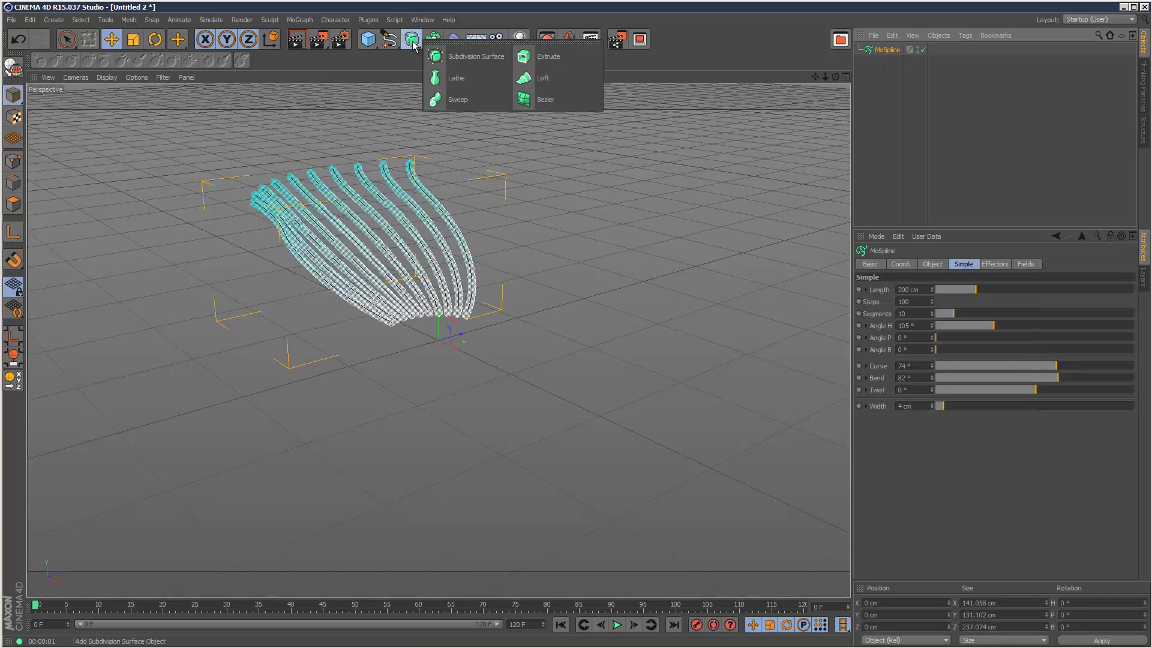
click(477, 97)
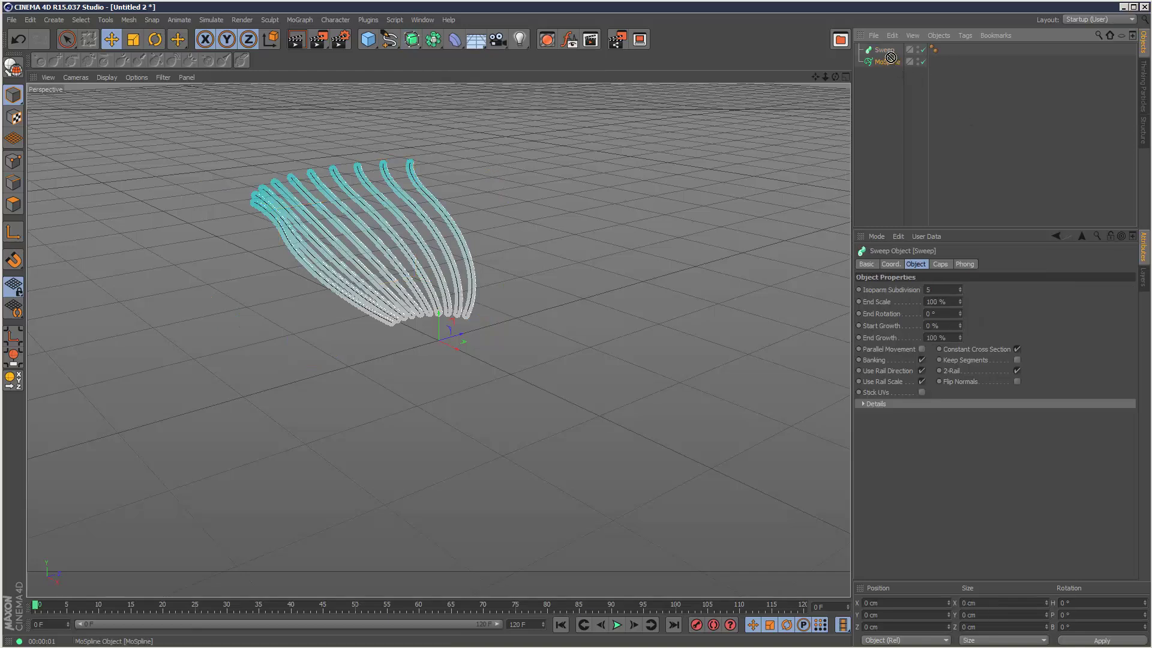
drag(892, 63, 885, 50)
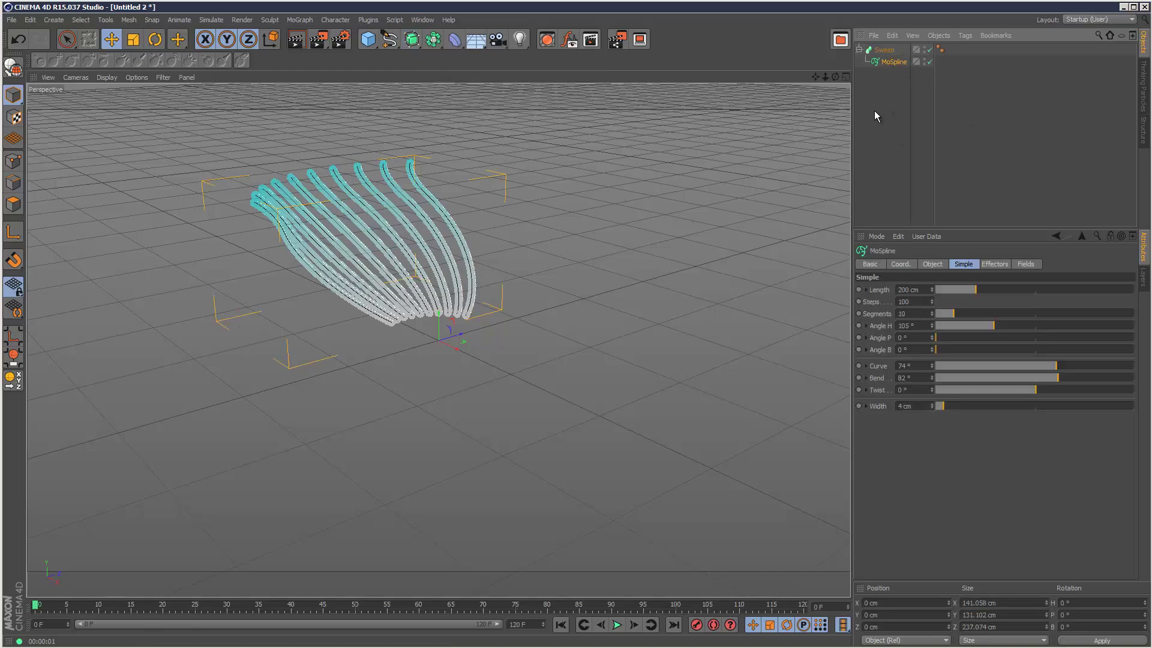
click(388, 39)
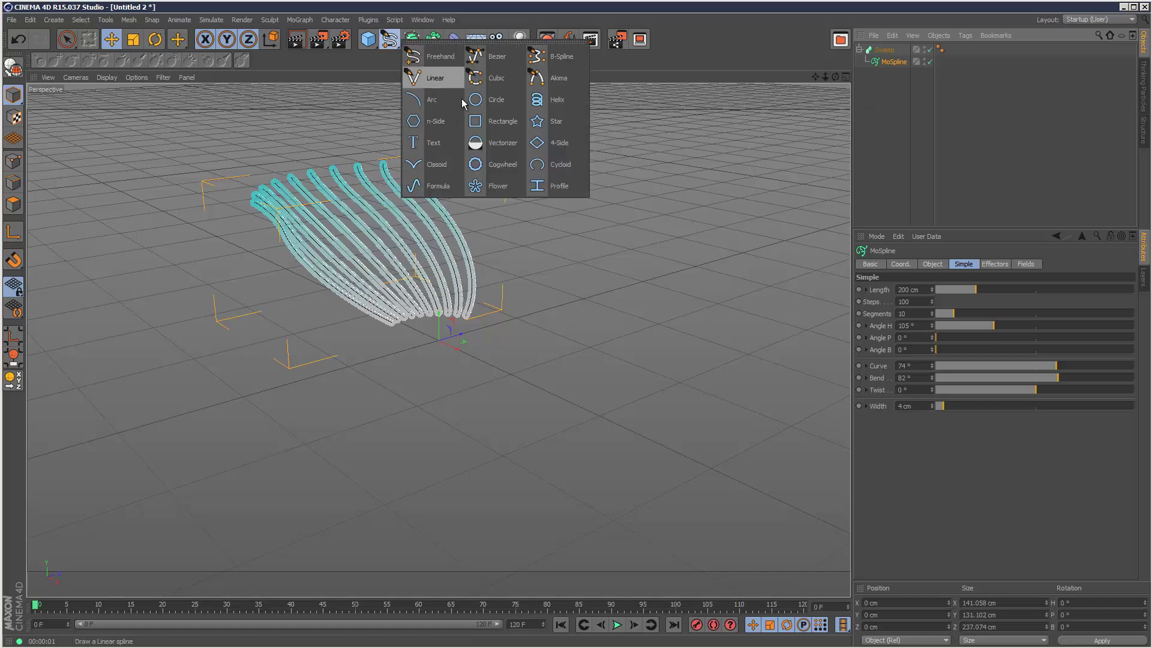
click(491, 100)
drag(883, 51, 893, 62)
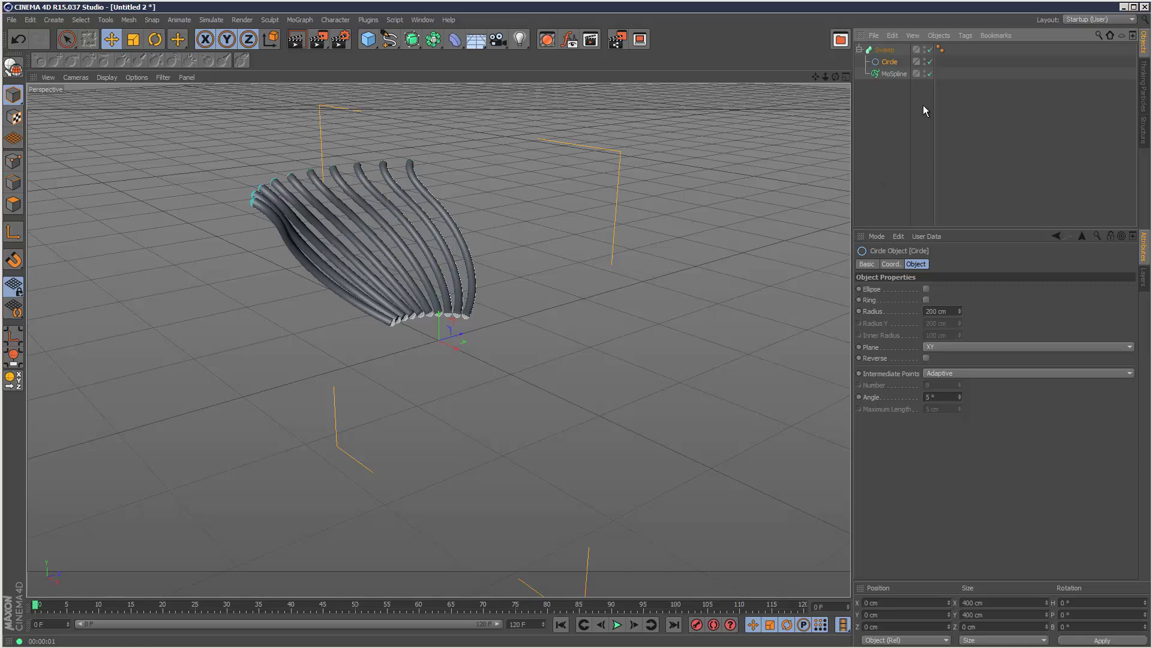
Reduce the MoSpline's Width to 3.45 cm, render the view to check the swept tubes, and reselect the MoSpline
click(896, 74)
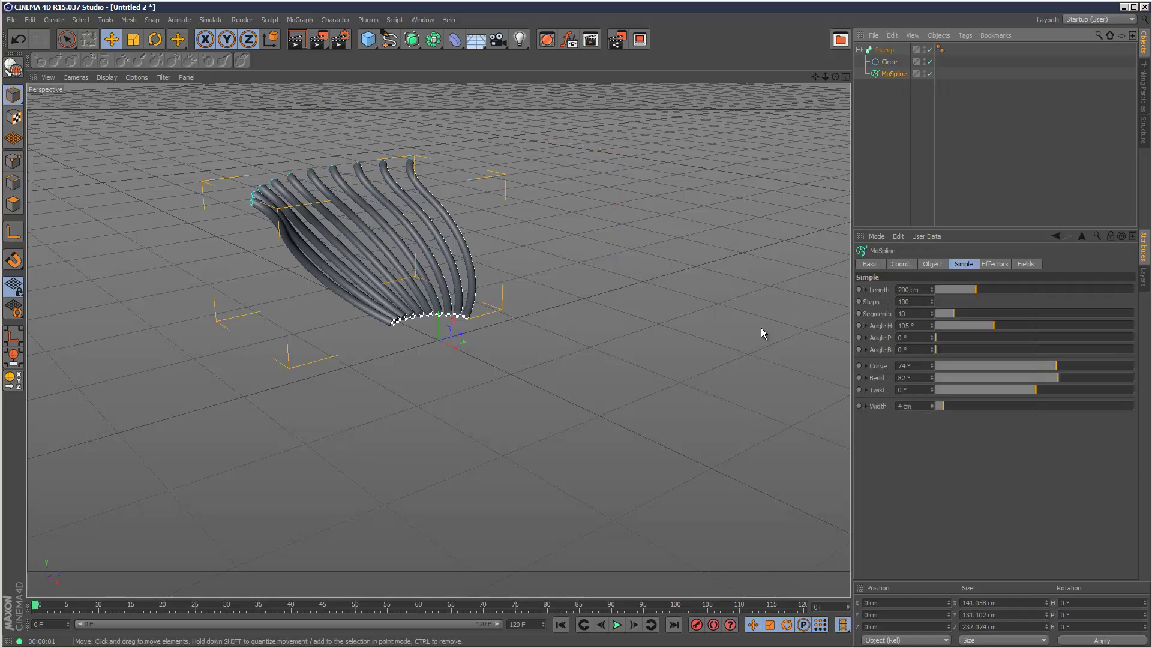
mouse_move(948, 408)
mouse_down()
mouse_move(977, 406)
mouse_move(940, 407)
mouse_up()
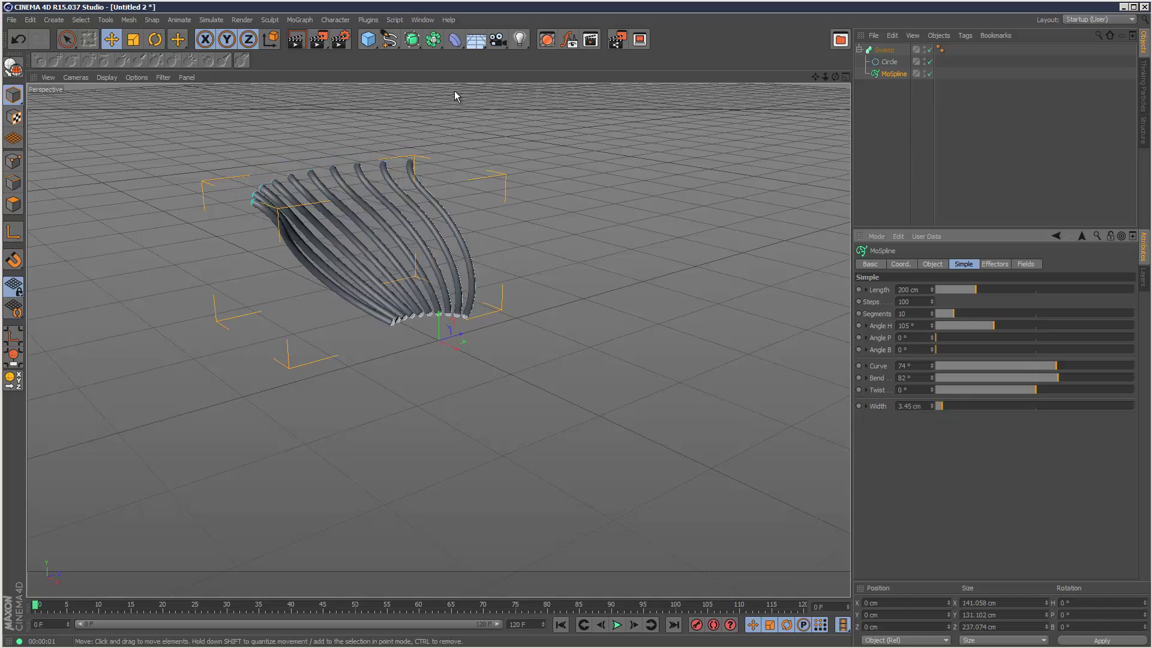
click(306, 45)
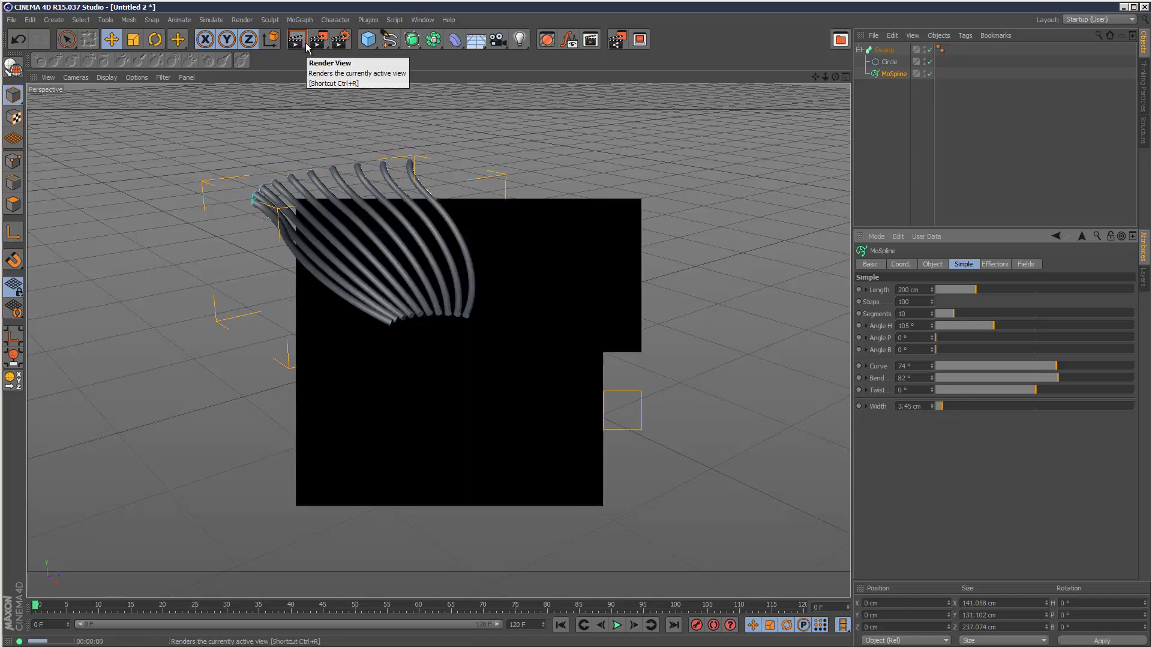
click(880, 85)
click(889, 74)
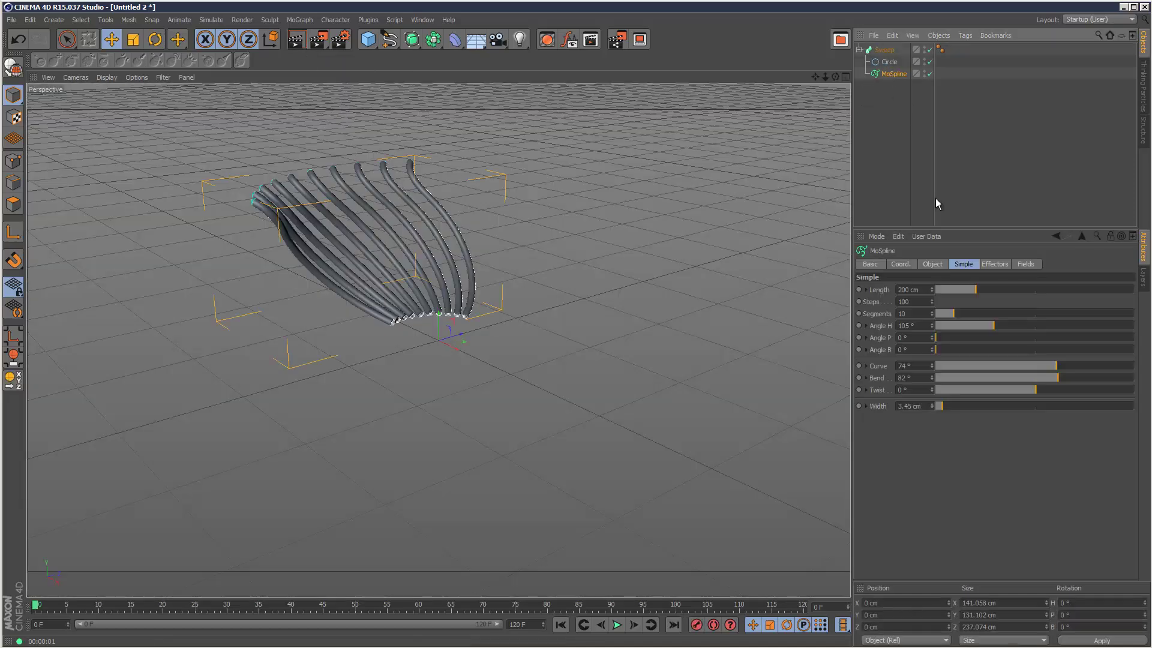
Change the MoSpline's Mode to Spline
click(933, 266)
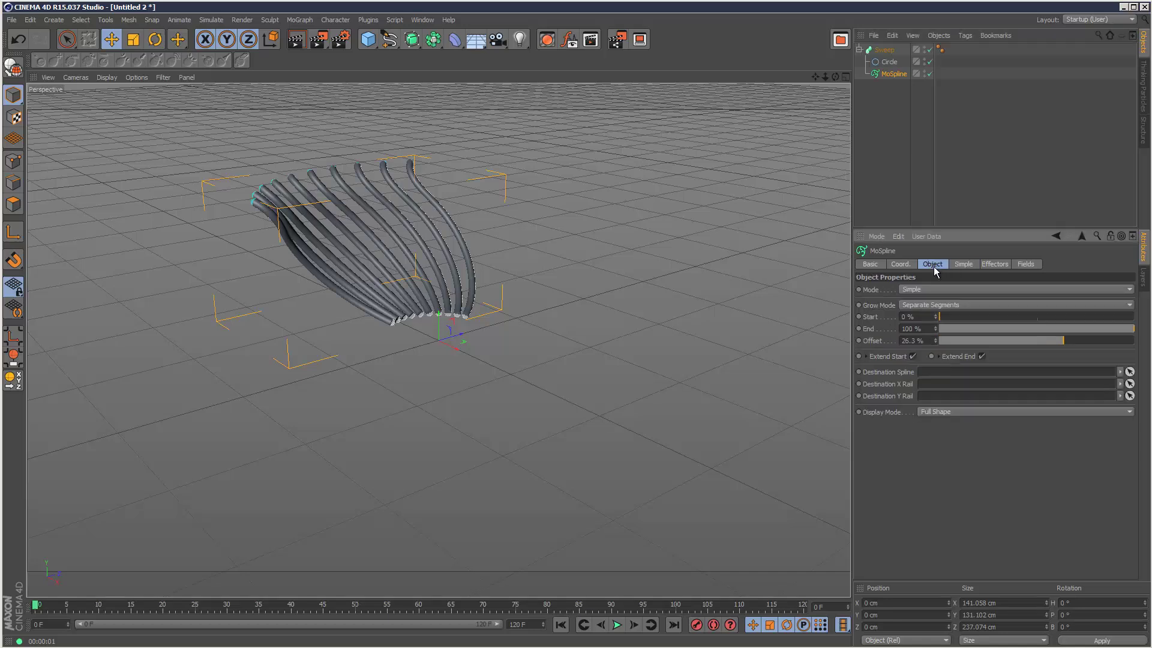
click(922, 290)
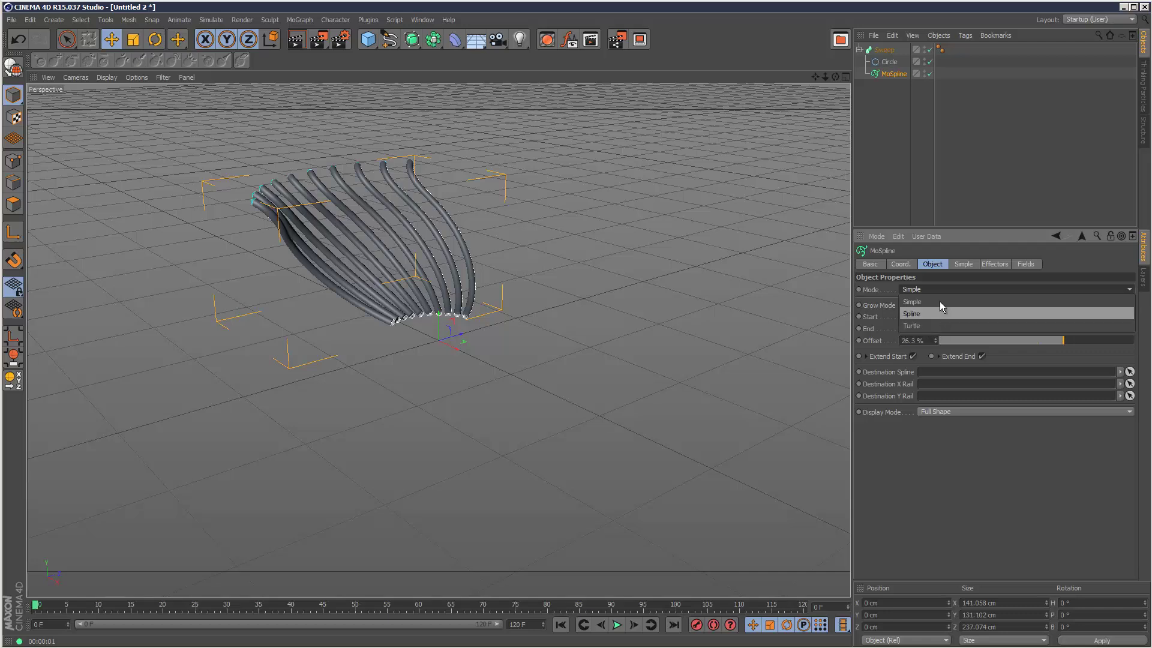
click(923, 313)
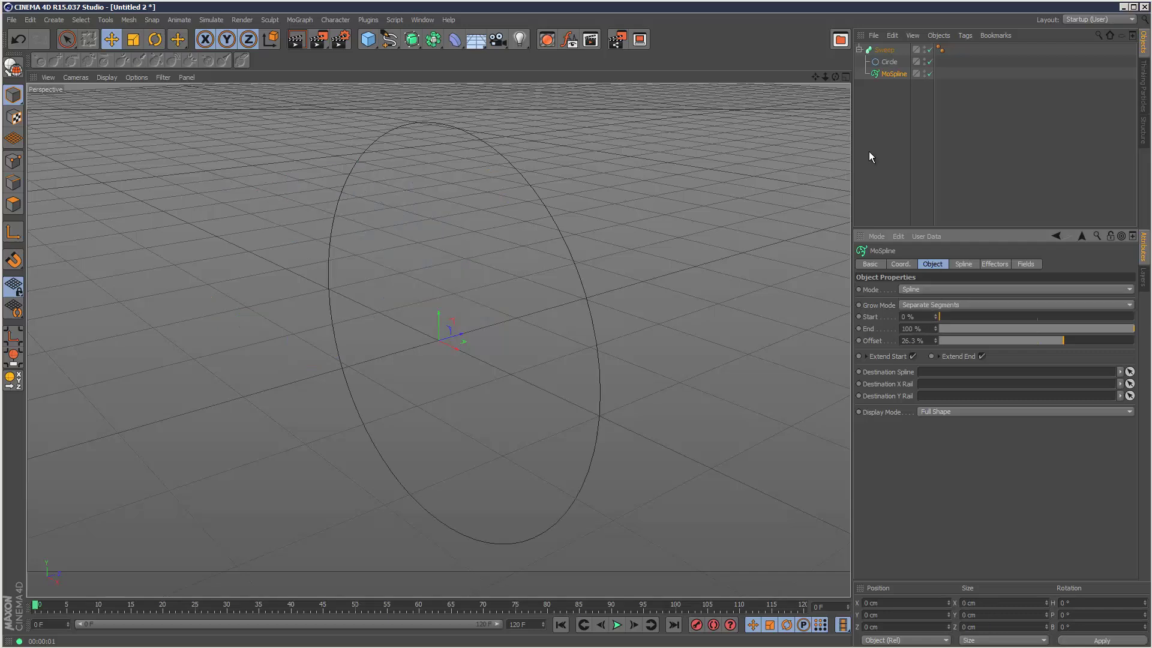
Take the MoSpline out of the Sweep hierarchy and delete the Sweep with its Circle
click(868, 95)
drag(889, 75, 887, 48)
click(885, 62)
key(Delete)
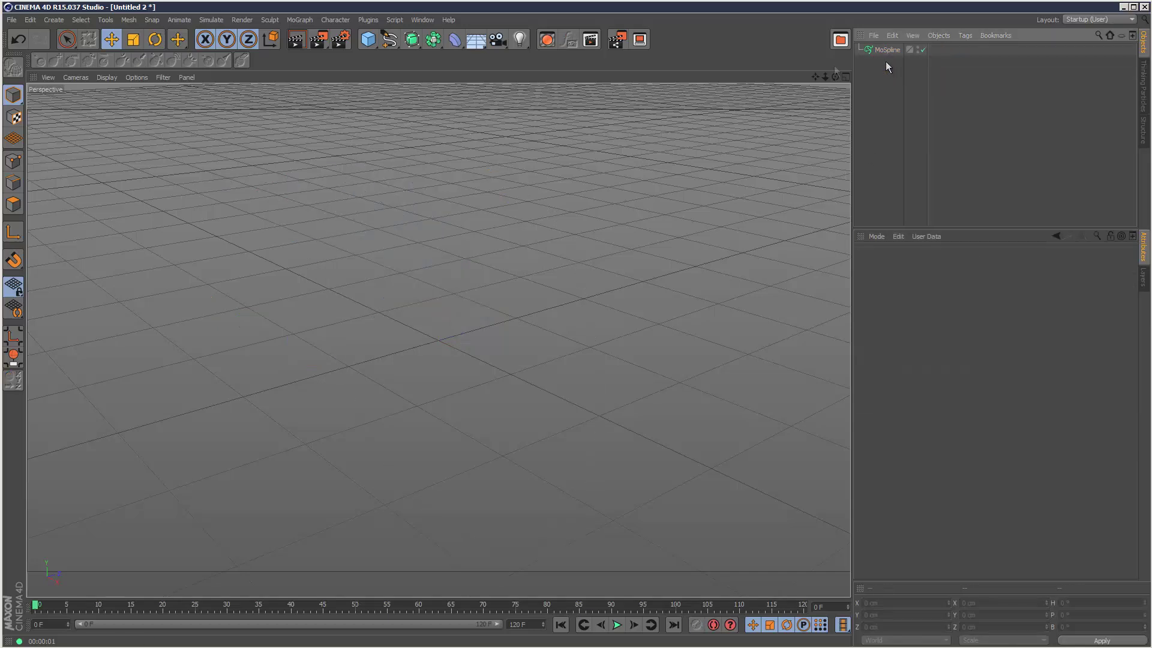
Create a Flower spline and assign it as the MoSpline's Source Spline
click(886, 51)
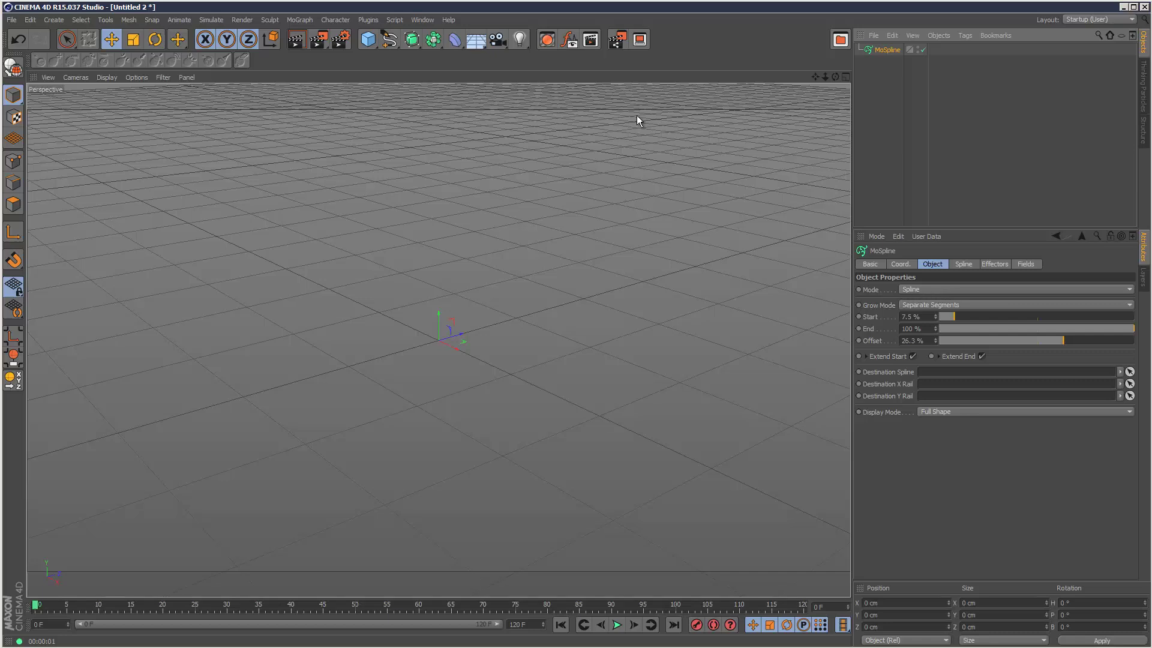
drag(390, 40, 496, 182)
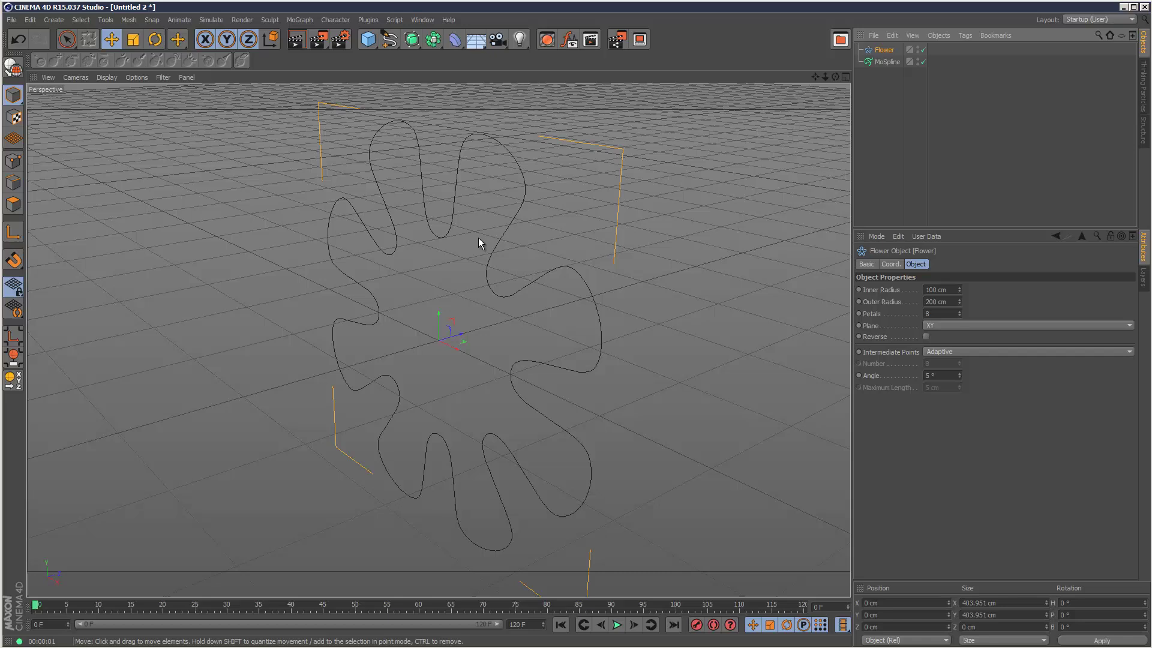
click(888, 62)
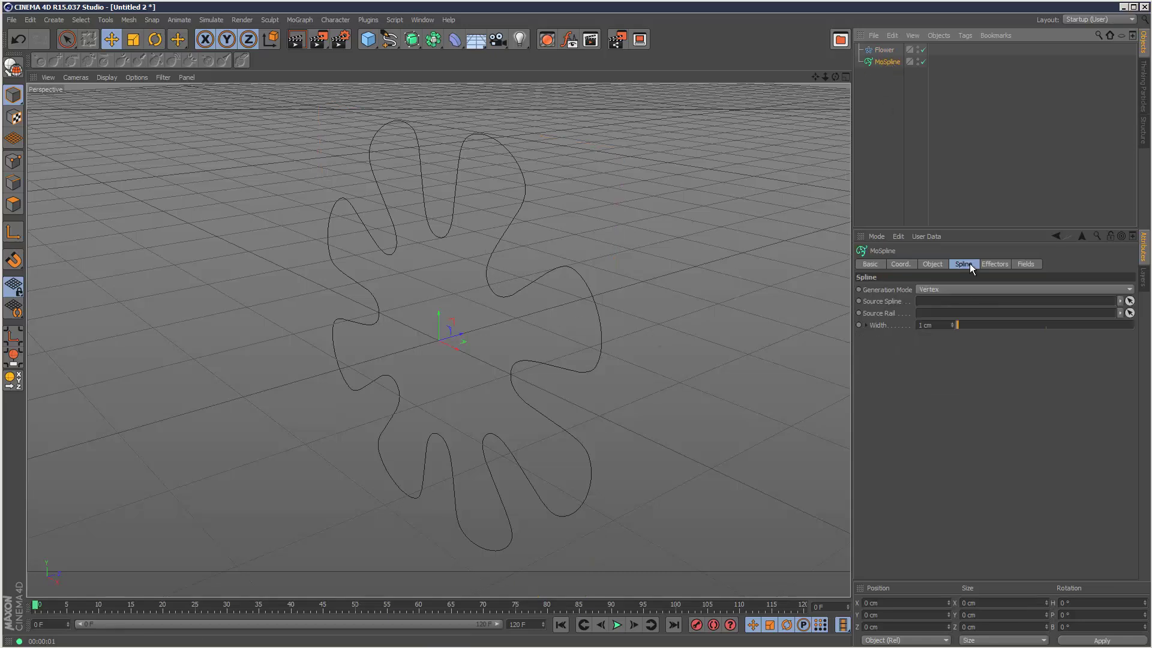
drag(882, 48, 938, 302)
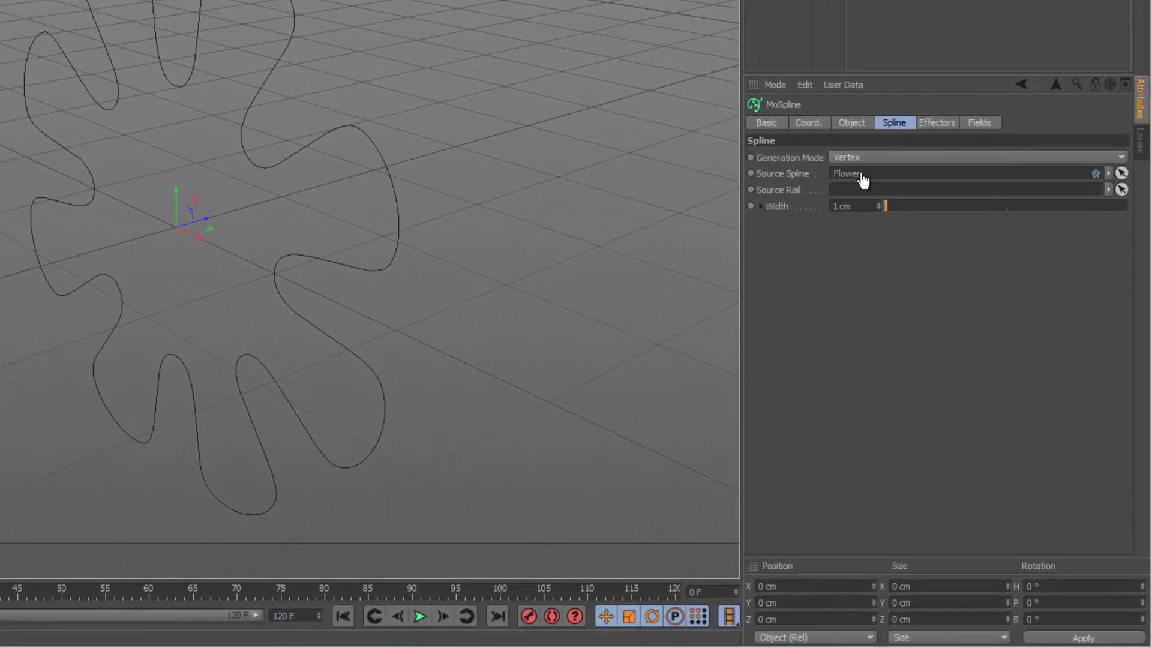
drag(862, 180, 863, 181)
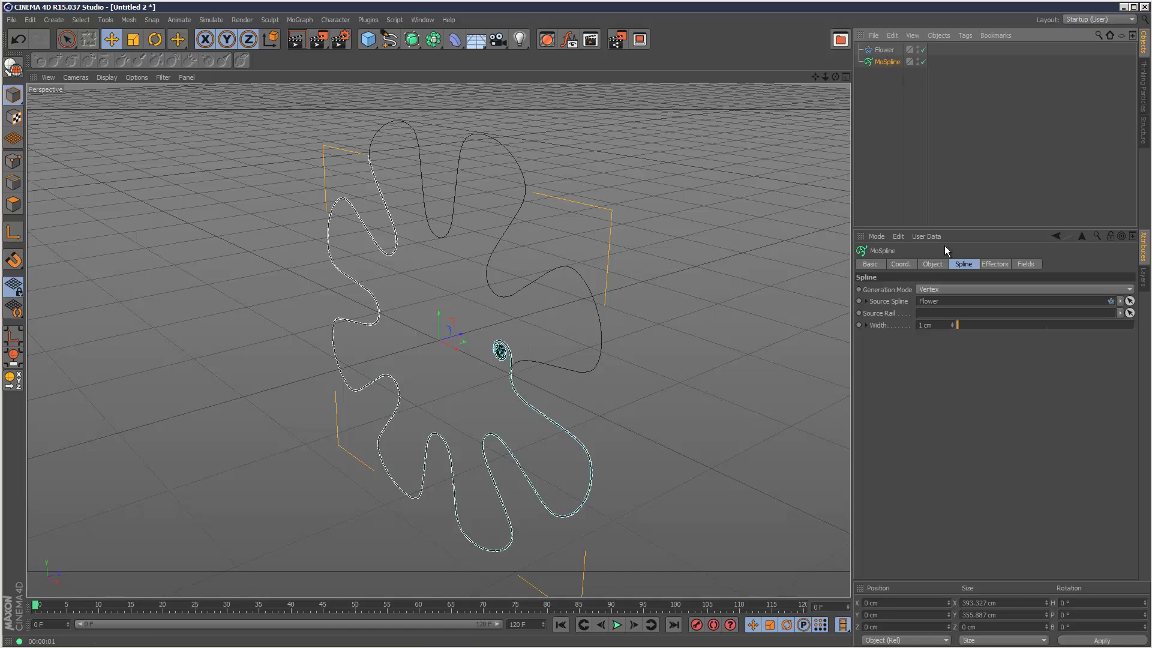
Set the MoSpline's Start to 0 %, End to about 95.3 % and Offset to about 53.8 %
click(931, 265)
mouse_move(957, 314)
mouse_down()
mouse_move(1050, 314)
mouse_move(939, 316)
mouse_up()
drag(1085, 330, 1090, 354)
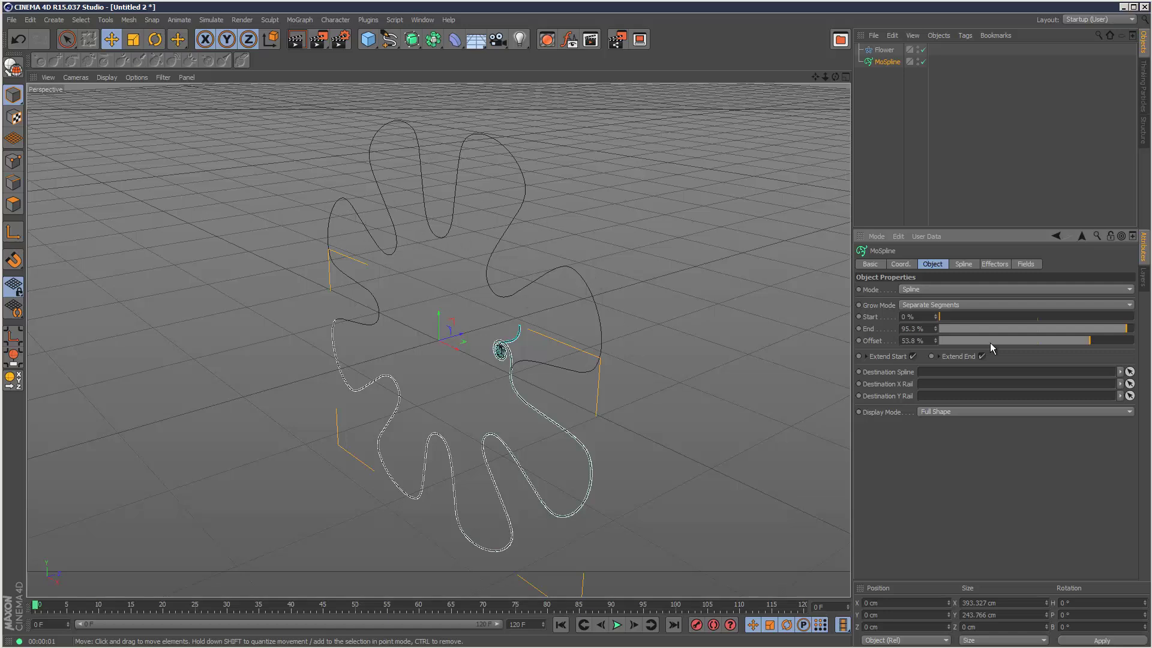
Turn Extend End off while lowering the Offset to about -24 %, and turn it back on with the Offset at about 41.6 %
click(981, 356)
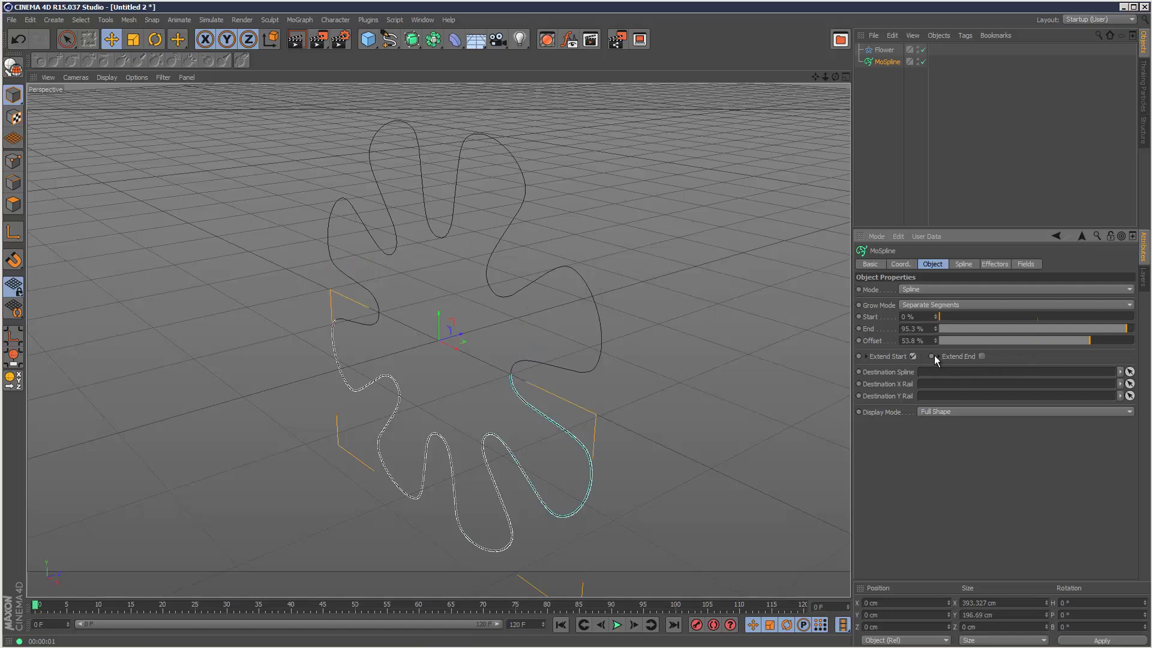
drag(1082, 343, 910, 355)
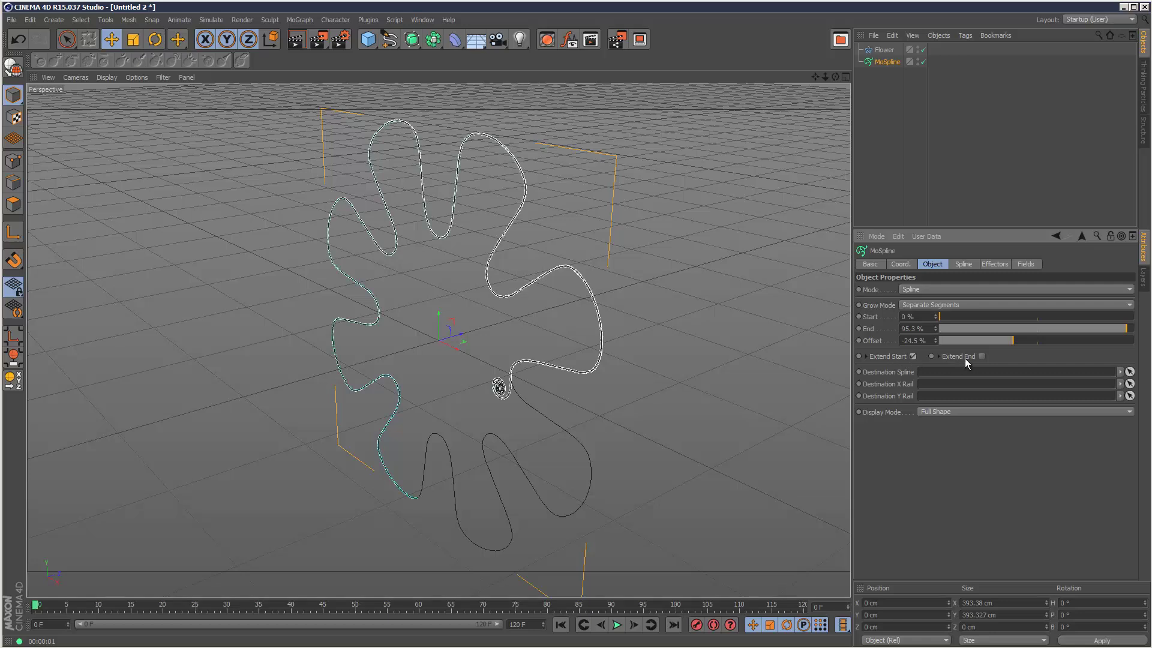
drag(1014, 340, 1071, 350)
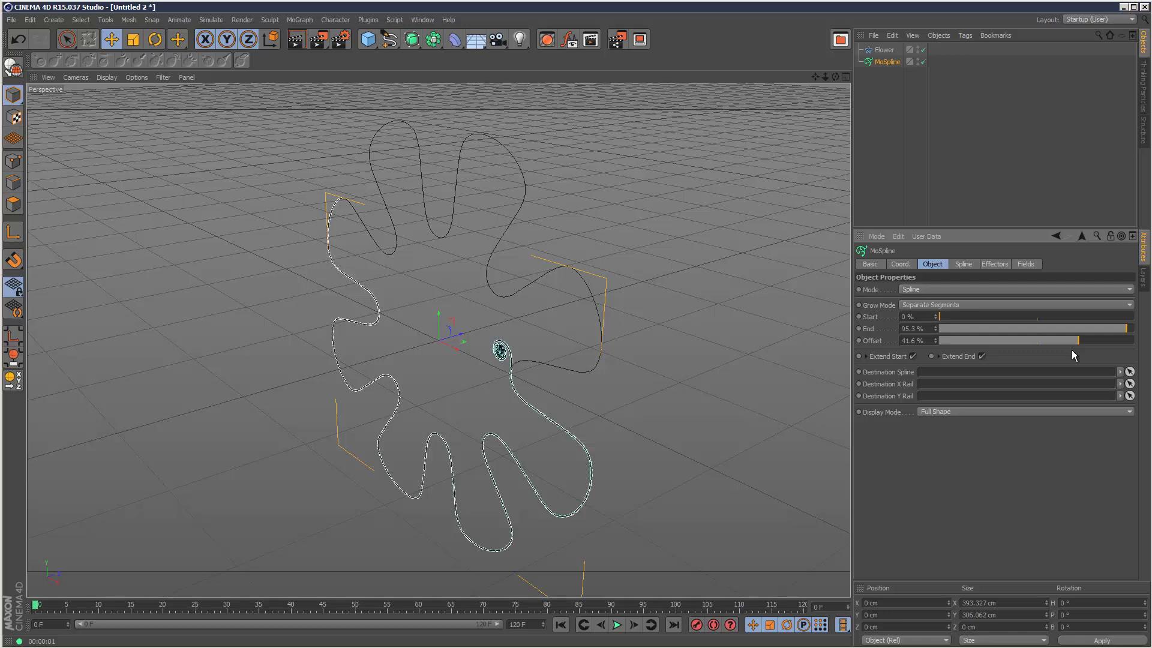